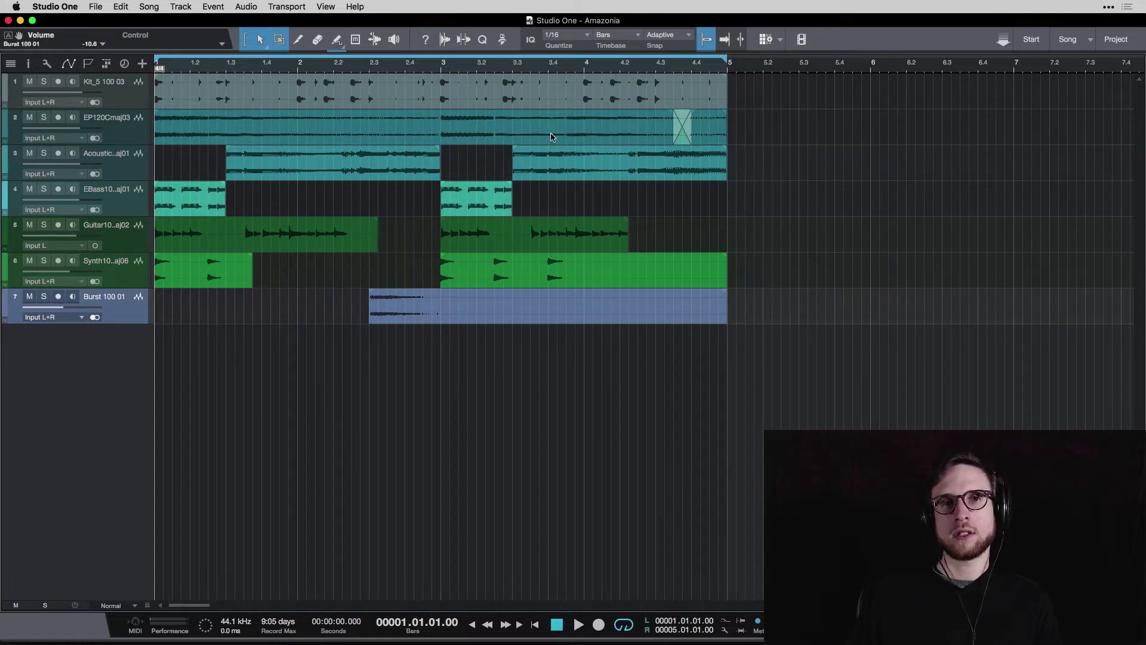
# Step: Add the Presence instrument from the PreSonus collection as a new instrument track below the Burst track and hide the browser
pyautogui.press('F5')
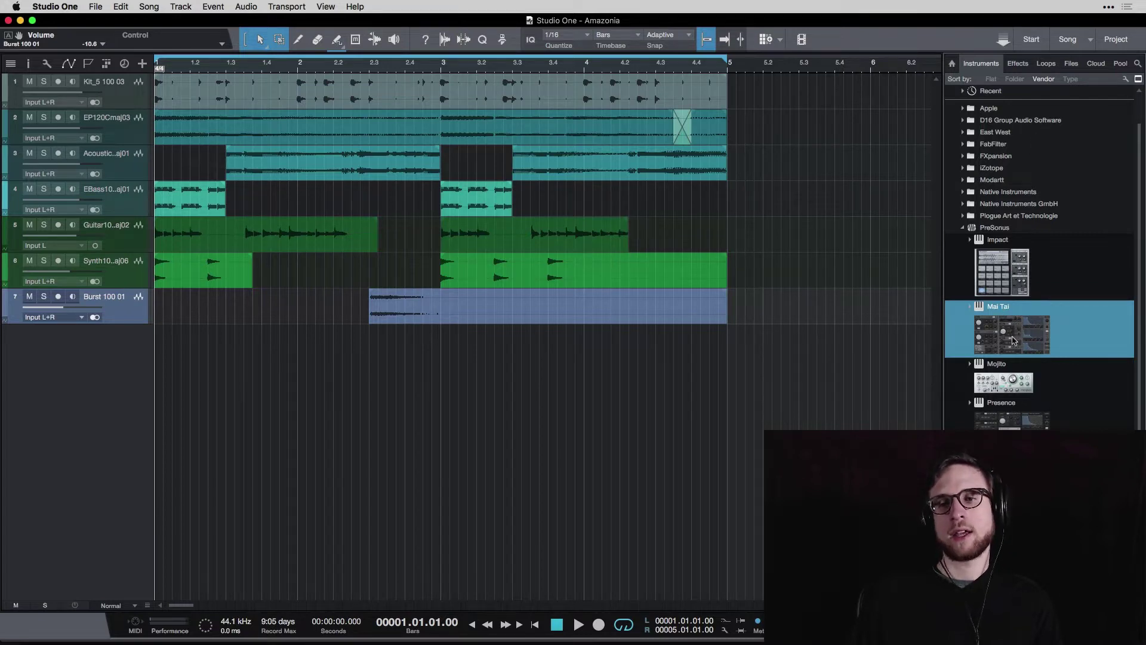
pyautogui.click(1021, 423)
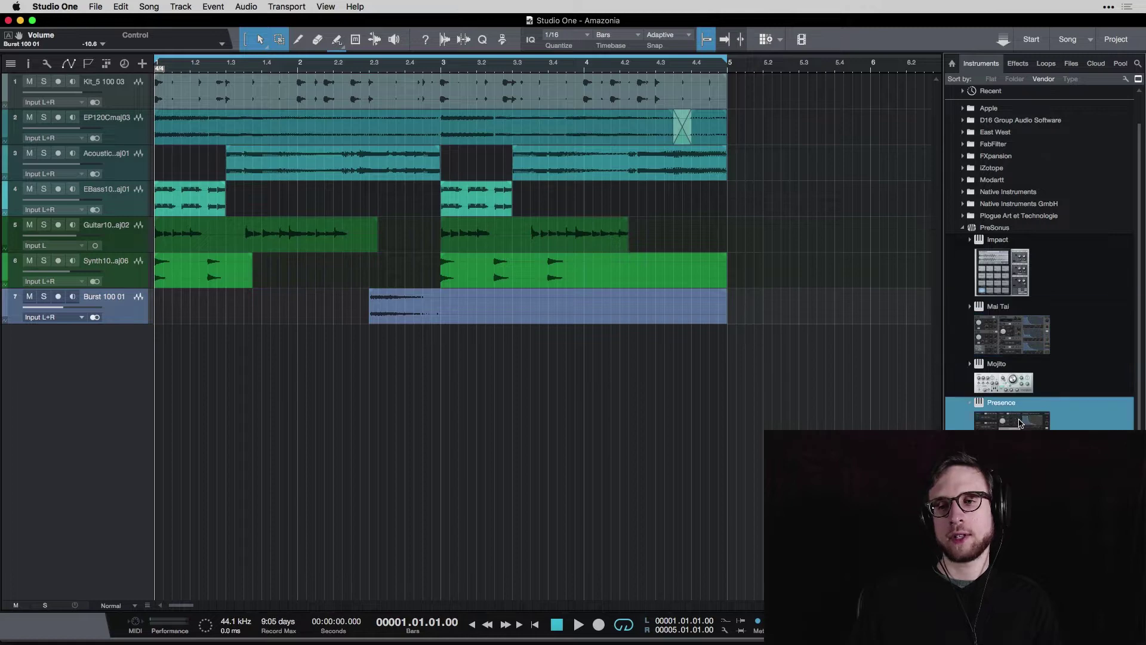
pyautogui.moveTo(1020, 423); pyautogui.dragTo(21, 399)
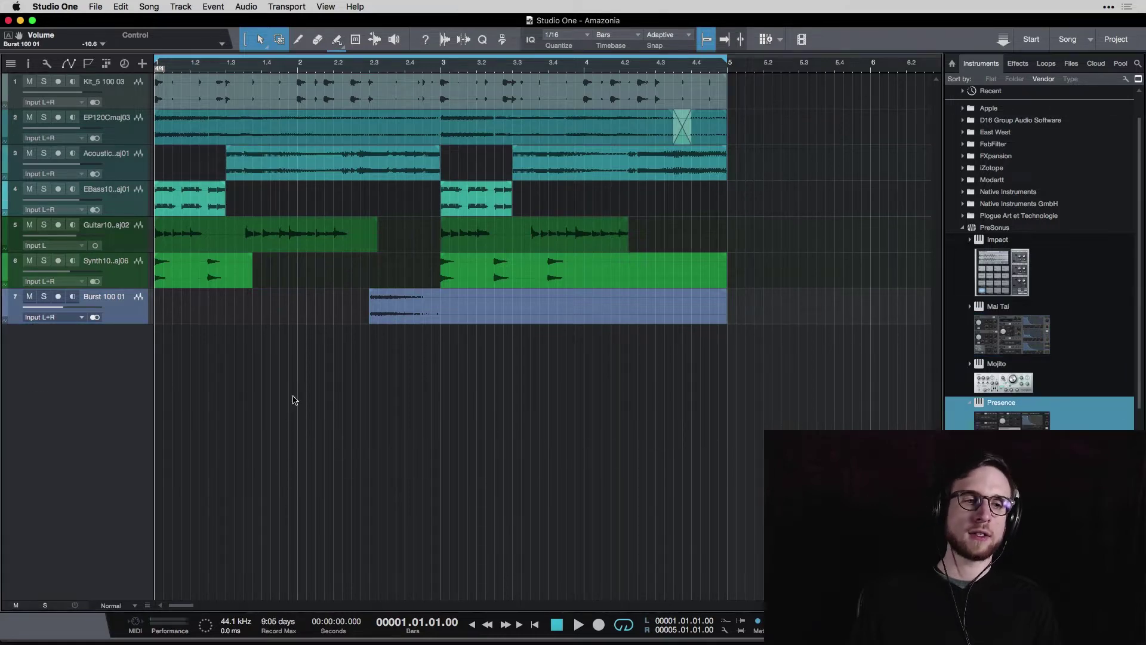
pyautogui.press('F5')
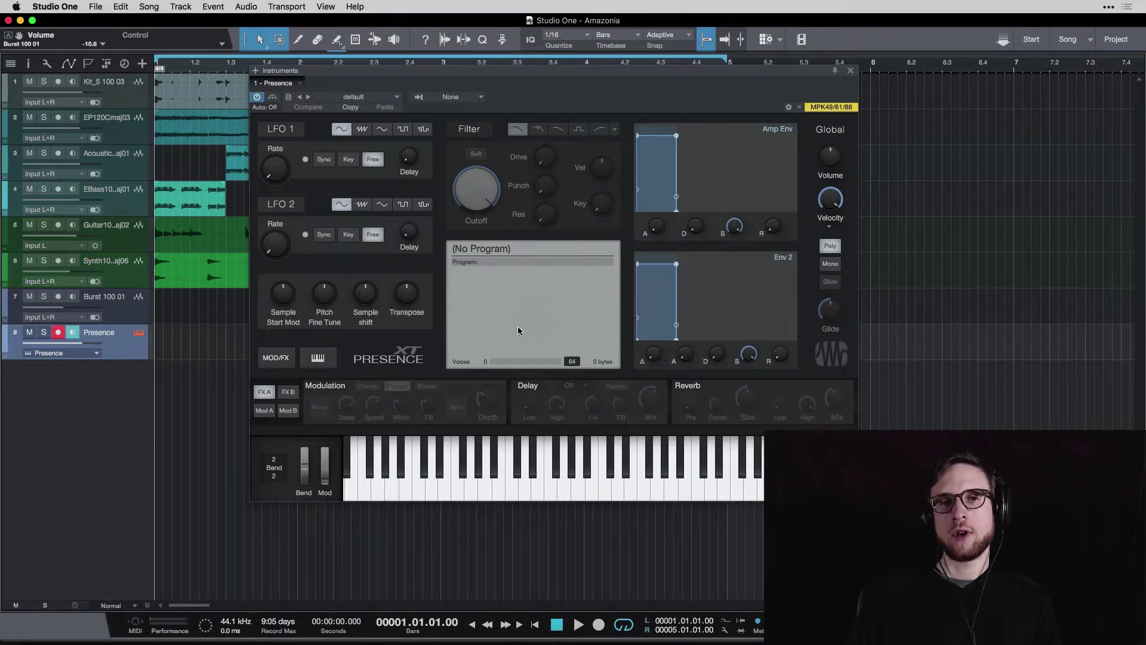
# Step: Load the Concert Flute Full preset from the Winds category into Presence and close the instrument window
pyautogui.click(362, 98)
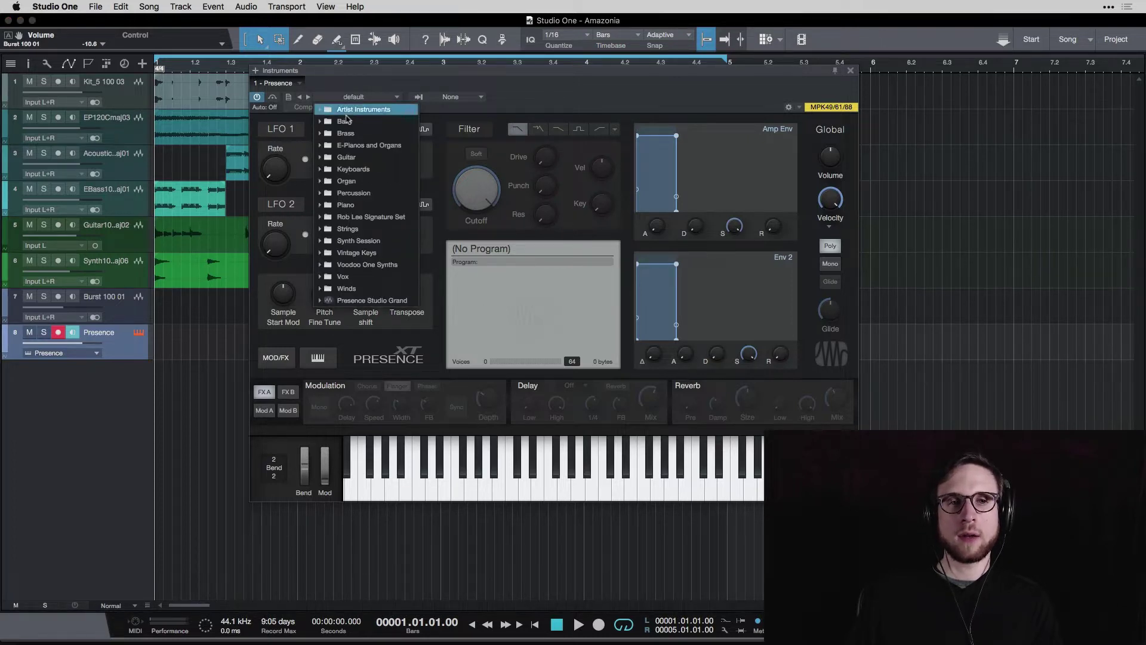
pyautogui.click(365, 83)
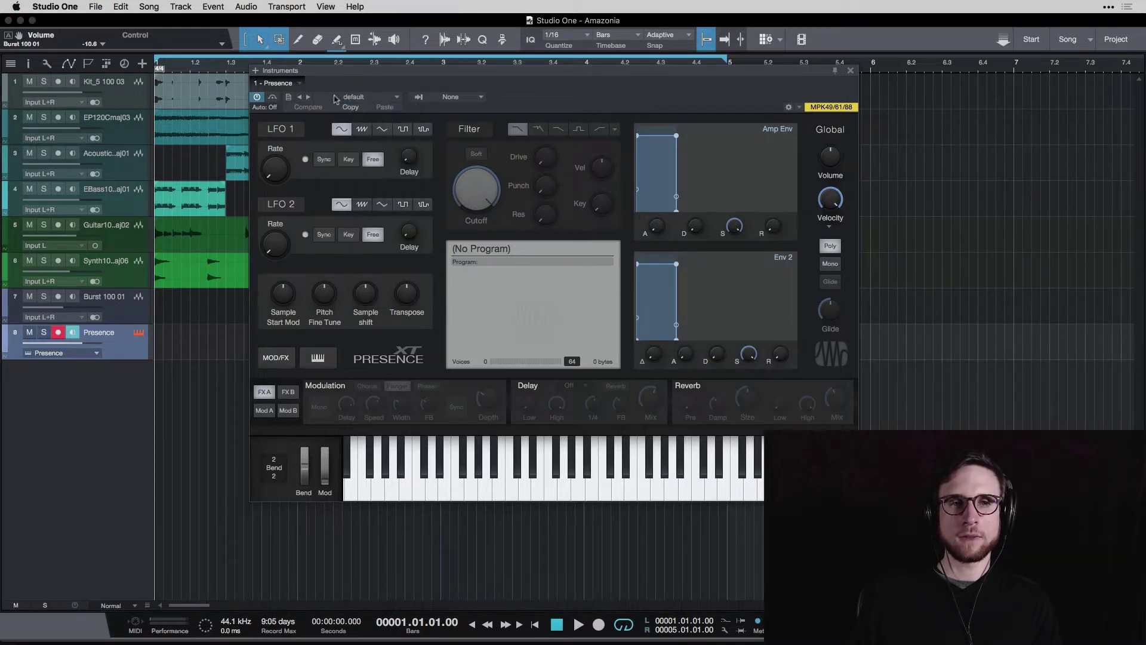
pyautogui.click(398, 98)
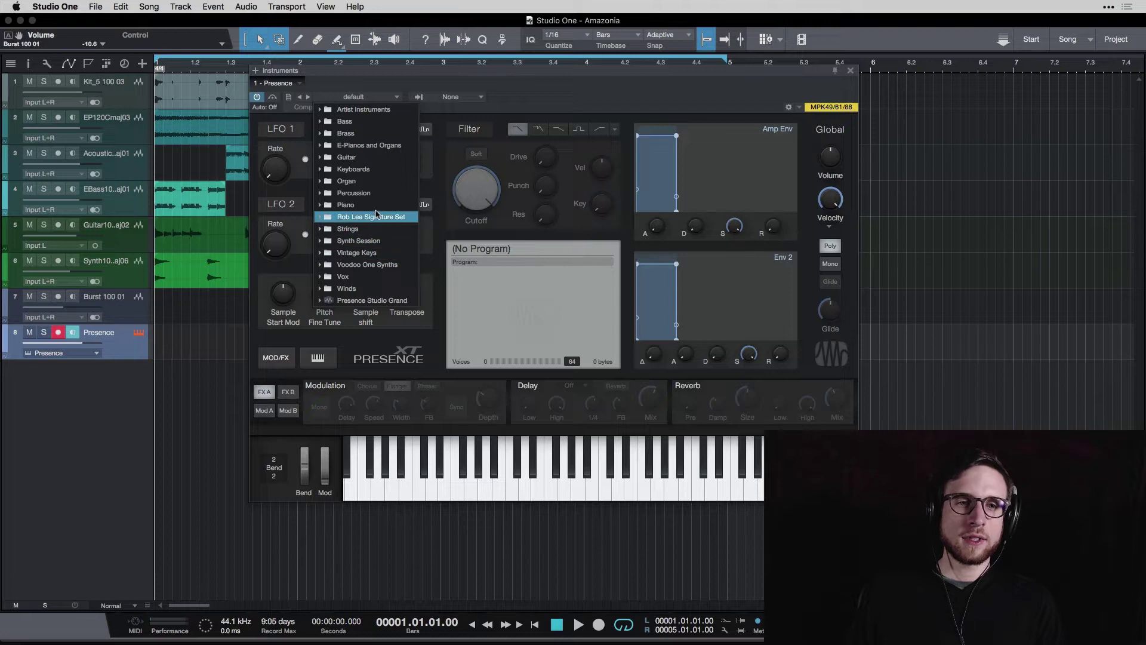
pyautogui.click(361, 291)
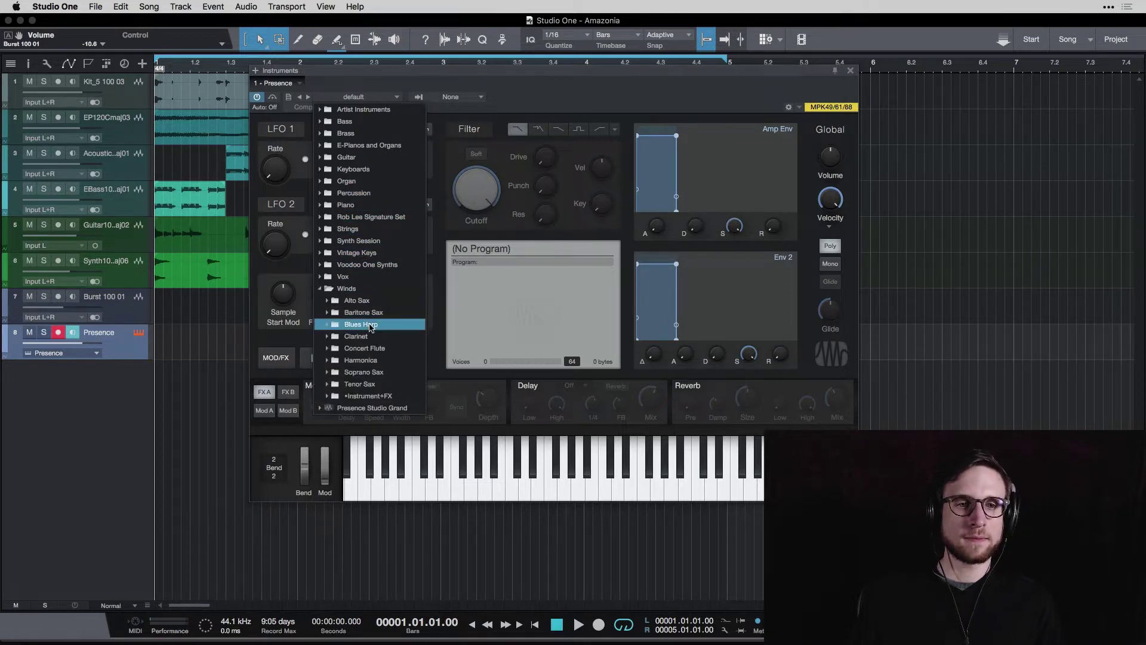
pyautogui.click(385, 350)
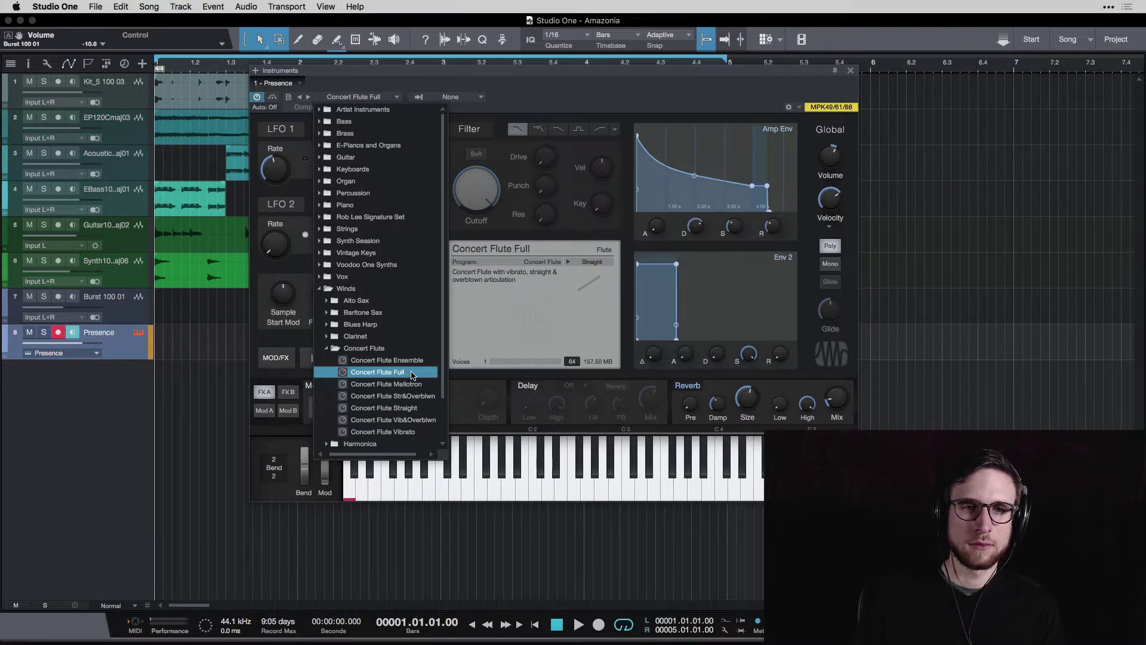
pyautogui.click(616, 103)
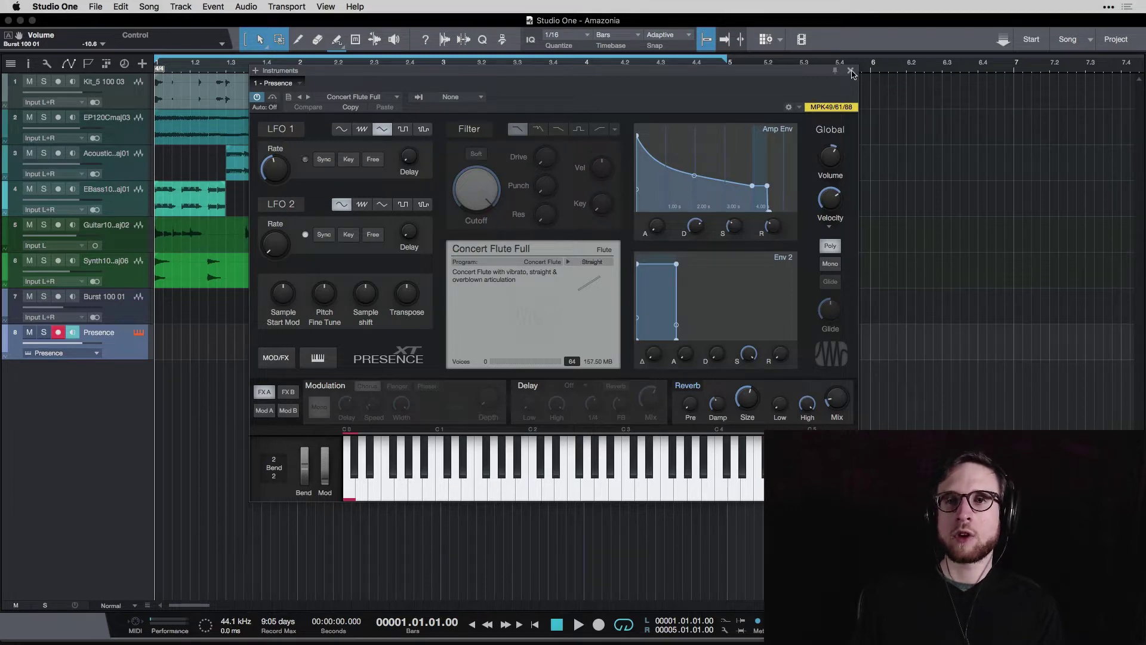
pyautogui.click(851, 71)
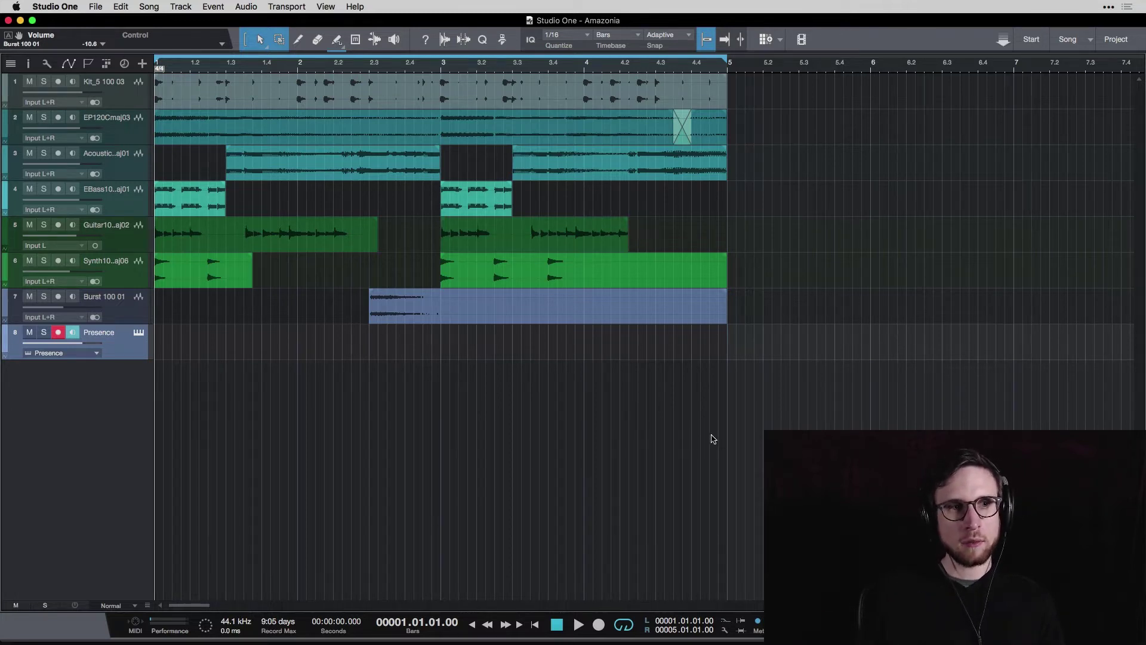
# Step: Play the looped song and record a flute phrase over the first two bars on the Presence track
pyautogui.press('space')
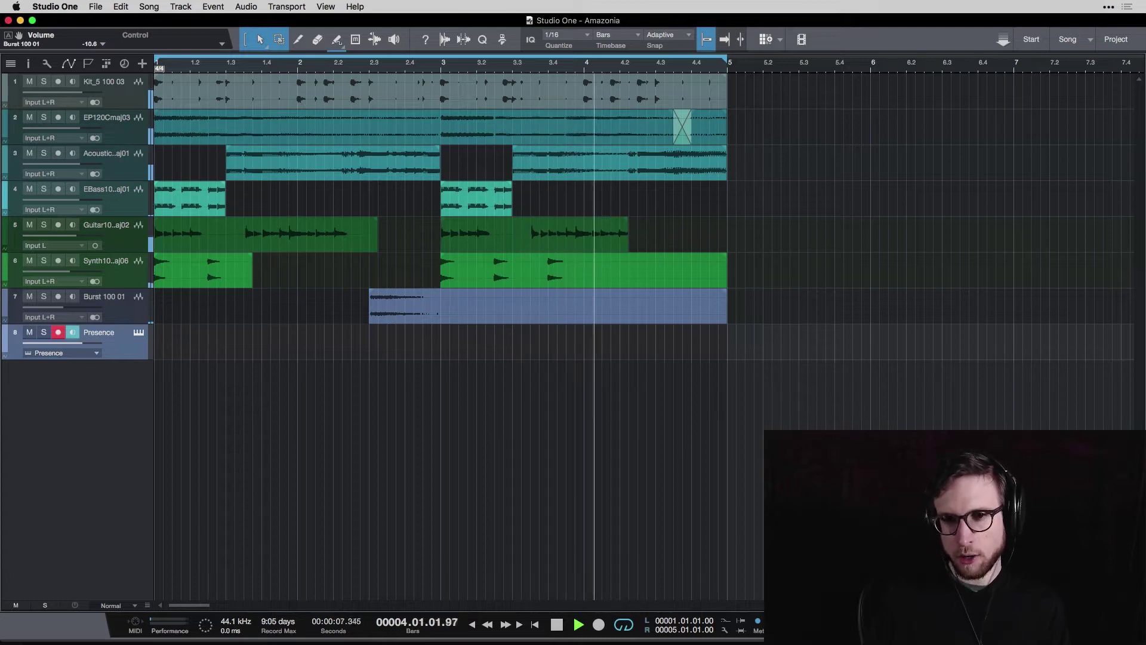
pyautogui.press('KP_Multiply')
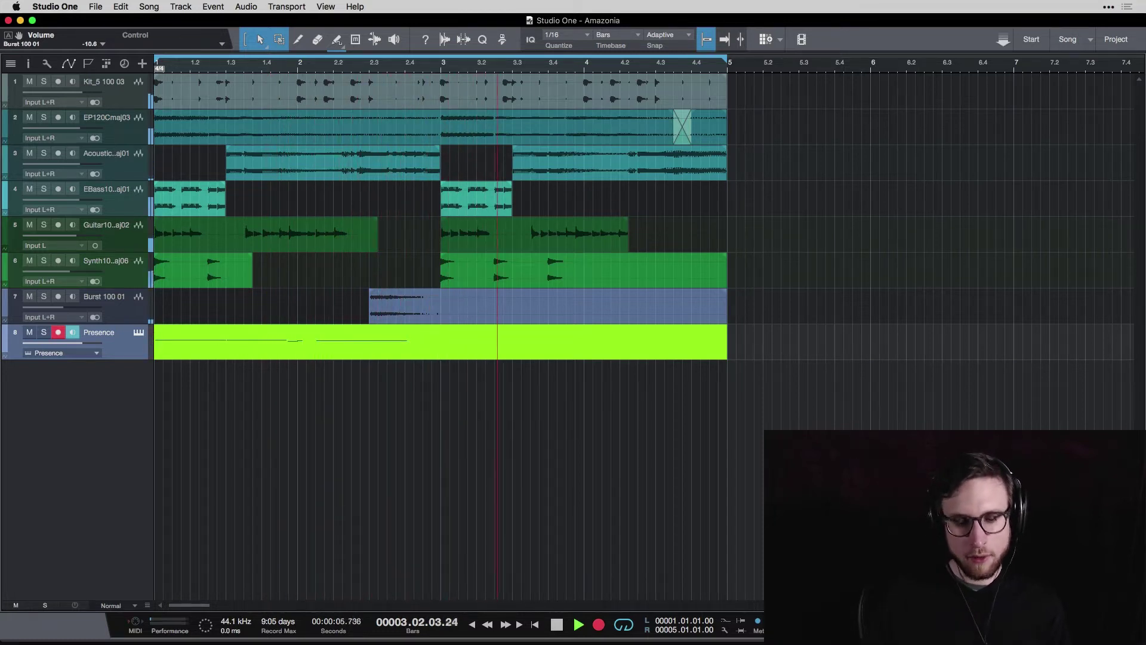
pyautogui.press('KP_Multiply')
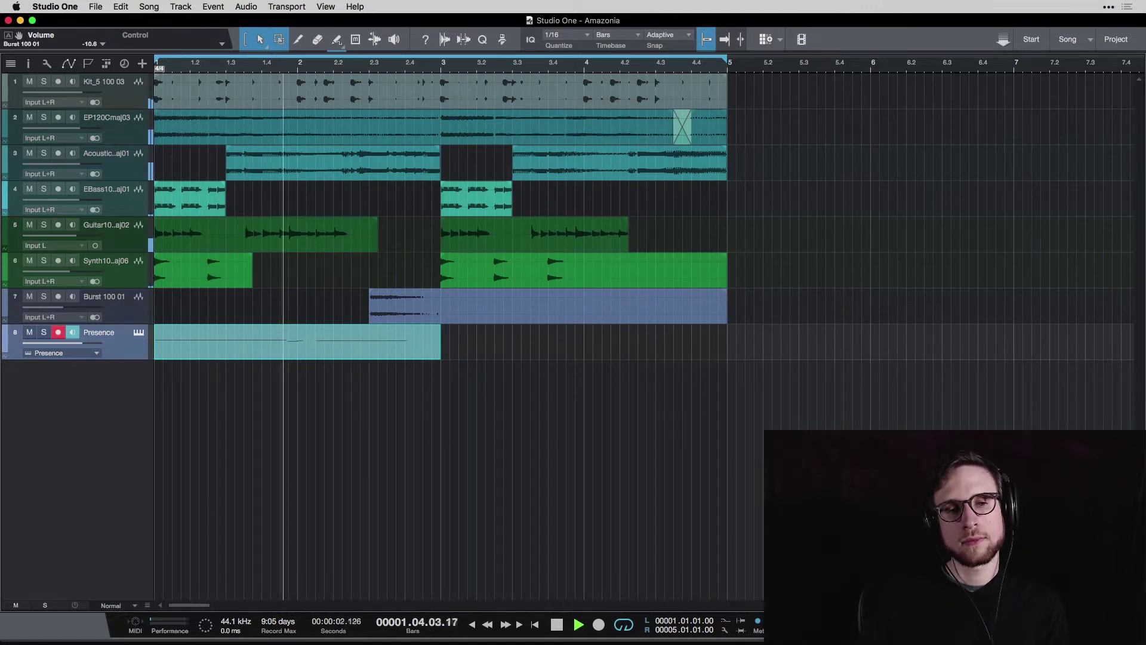
# Step: Open the recorded flute part in an enlarged note editor, lower its last note to E3 and audition it
pyautogui.doubleClick(310, 355)
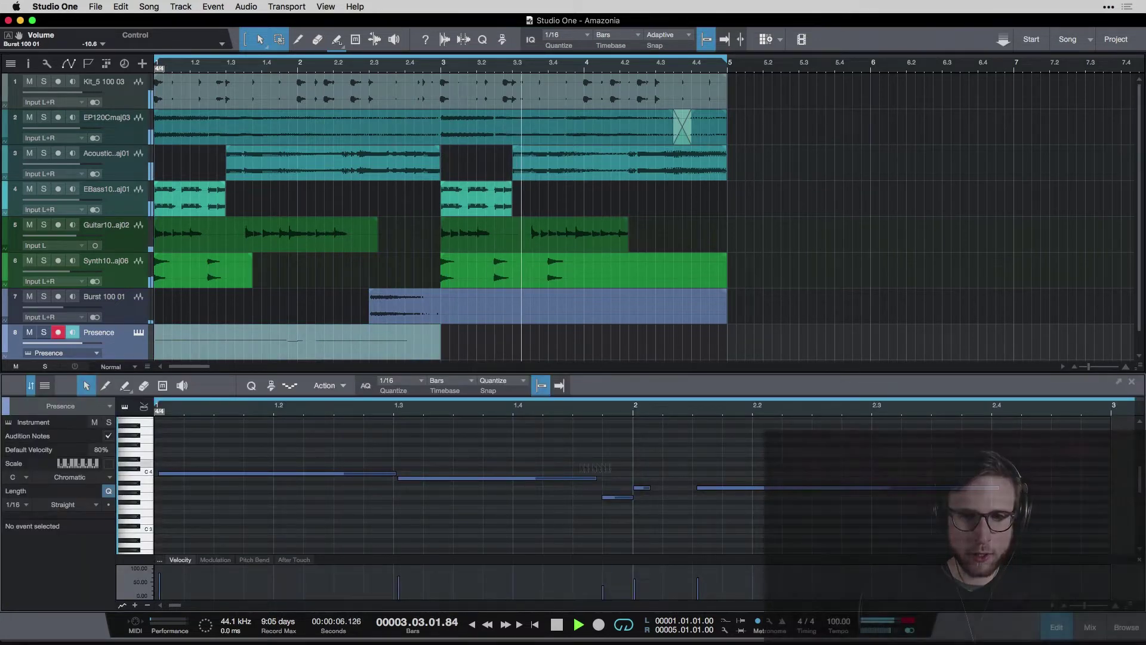
pyautogui.moveTo(441, 371); pyautogui.dragTo(437, 325)
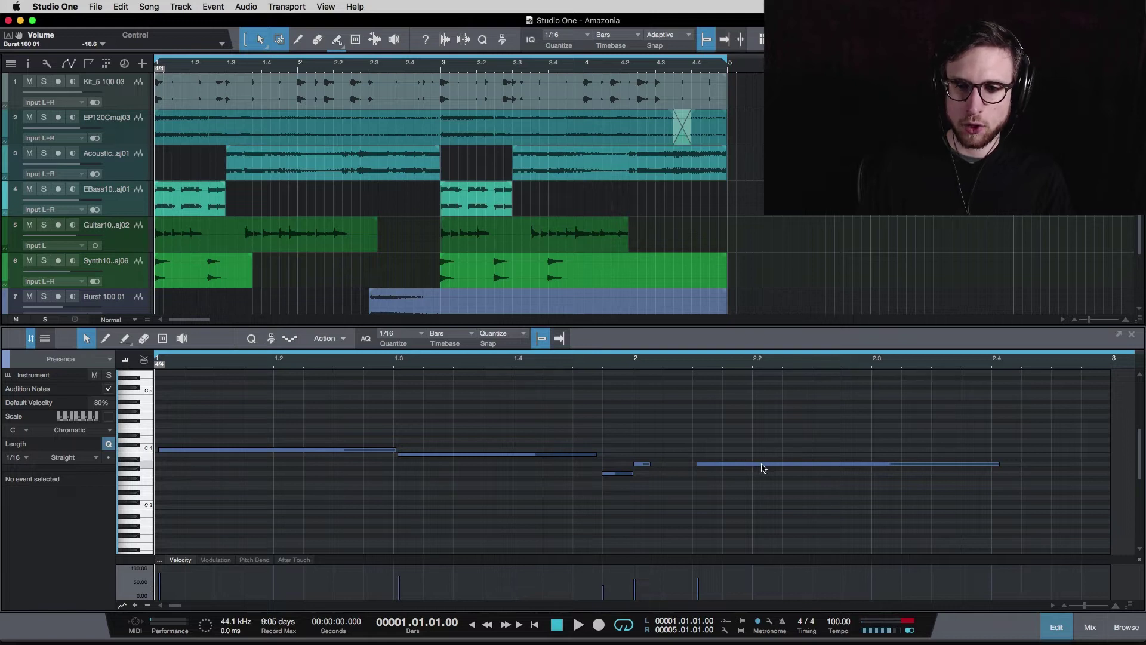
pyautogui.moveTo(762, 468); pyautogui.dragTo(754, 491)
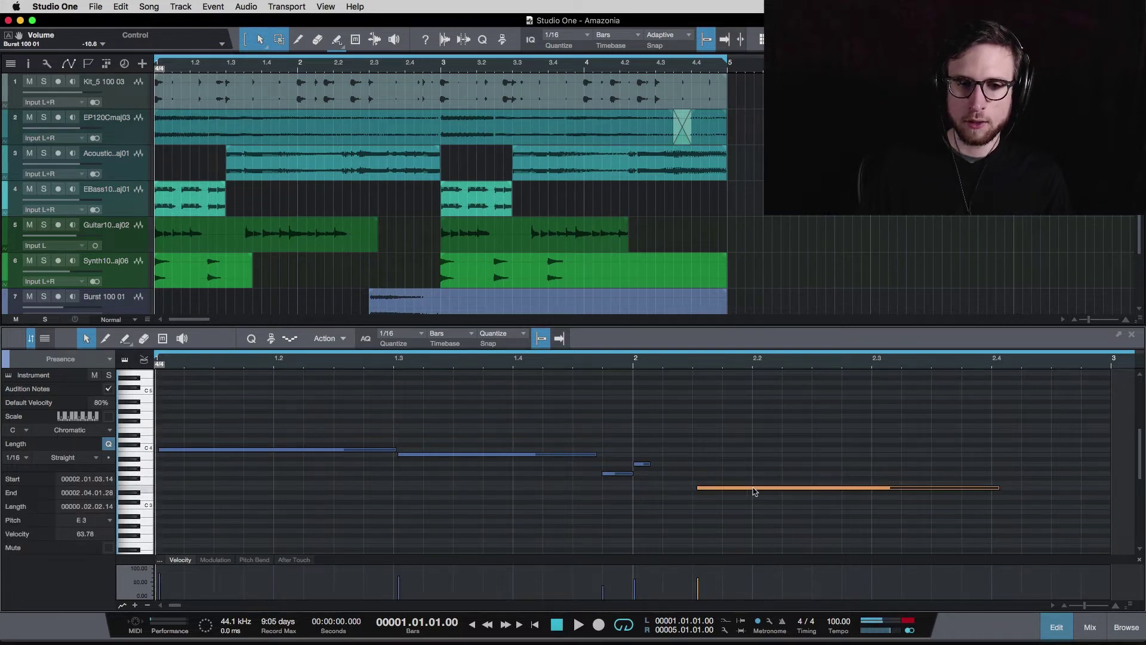
pyautogui.press('space')
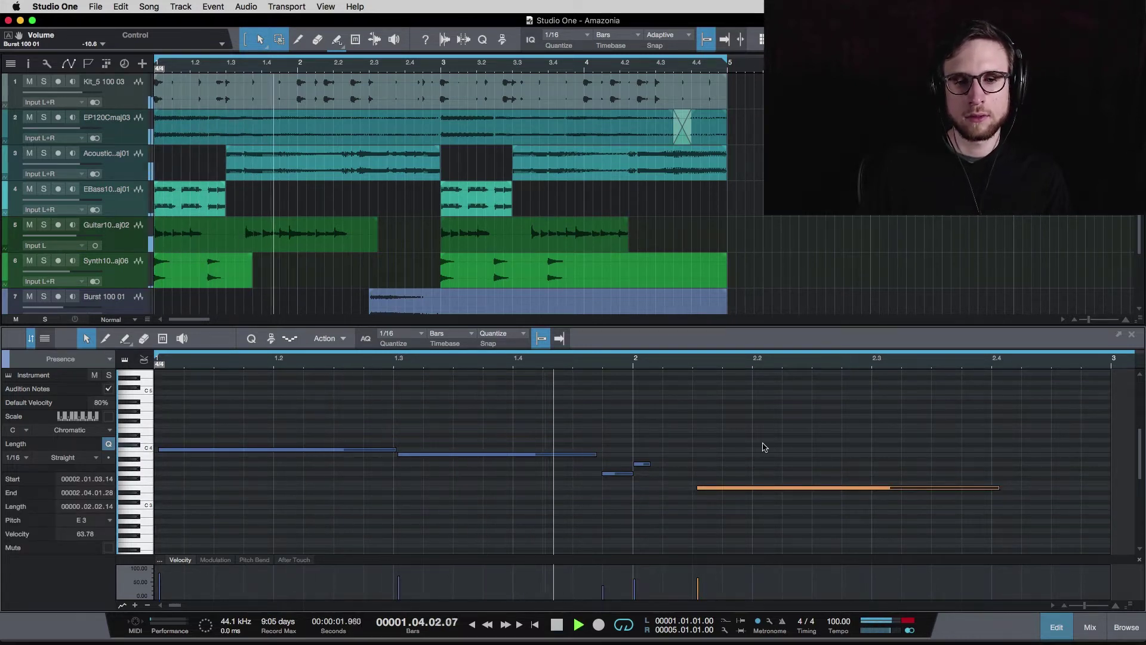
pyautogui.press('space')
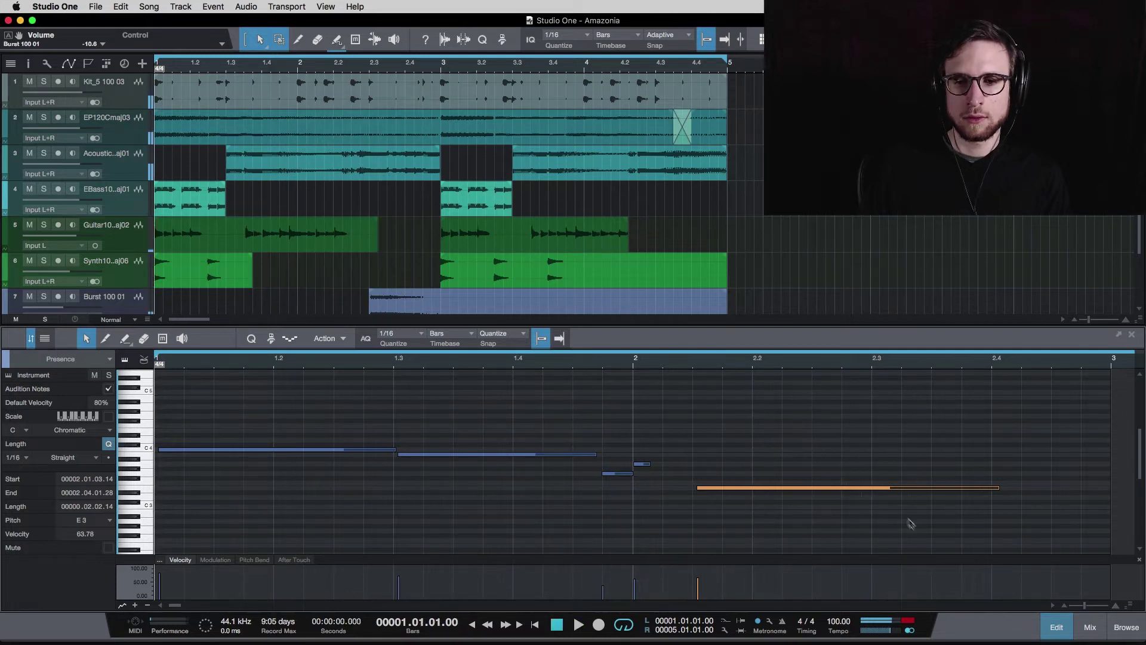
# Step: Shorten the last E3 note to end at about 2.3, add a G3 note directly after it and audition the phrase
pyautogui.moveTo(999, 488)
pyautogui.mouseDown()
pyautogui.moveTo(864, 496)
pyautogui.moveTo(982, 469)
pyautogui.moveTo(999, 478)
pyautogui.mouseUp()
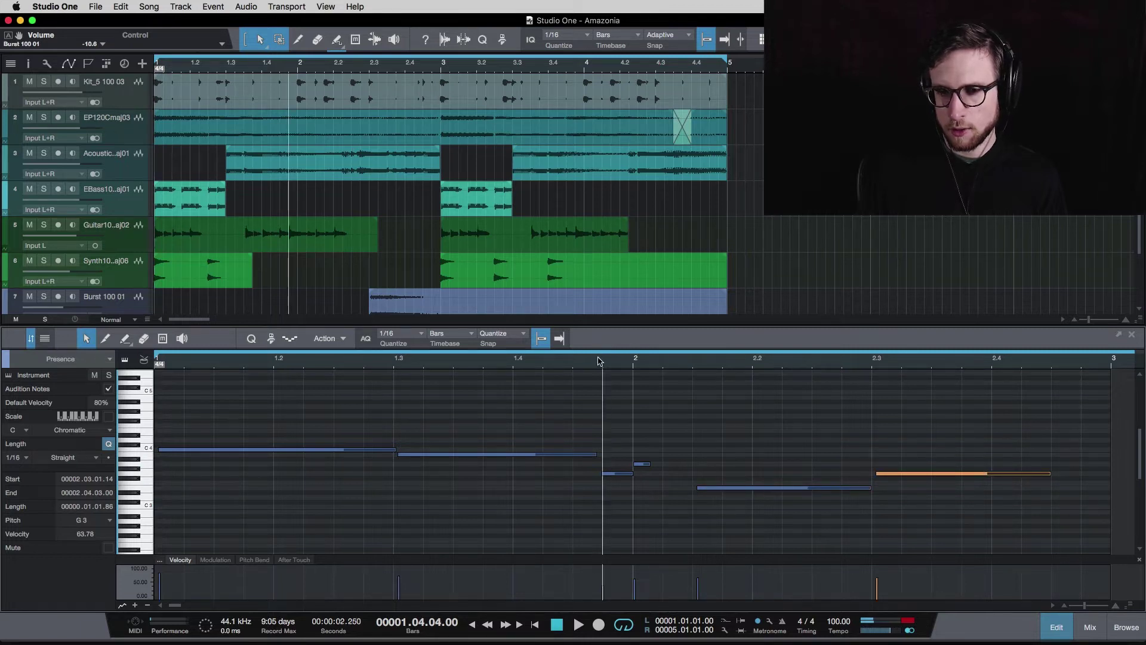
pyautogui.press('space')
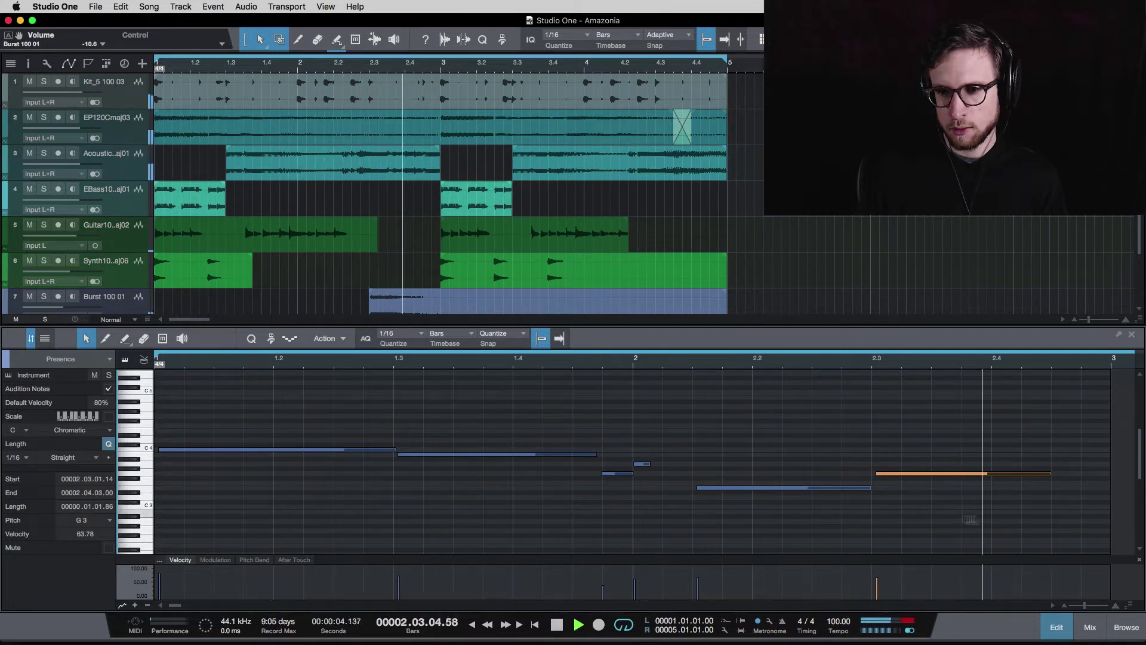
pyautogui.press('space')
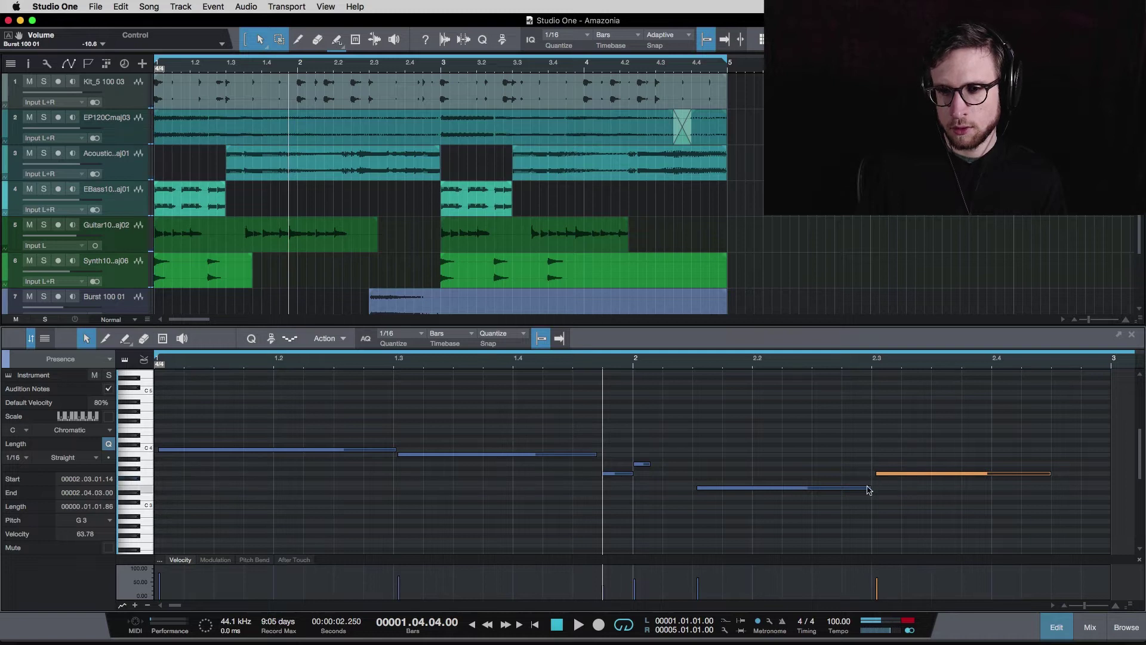
# Step: Shorten the E3 note further, start the G3 note at about 2.2.3 and extend the G3 note's end to about 2.4.1
pyautogui.moveTo(870, 489)
pyautogui.mouseDown()
pyautogui.moveTo(841, 489)
pyautogui.moveTo(856, 476)
pyautogui.mouseUp()
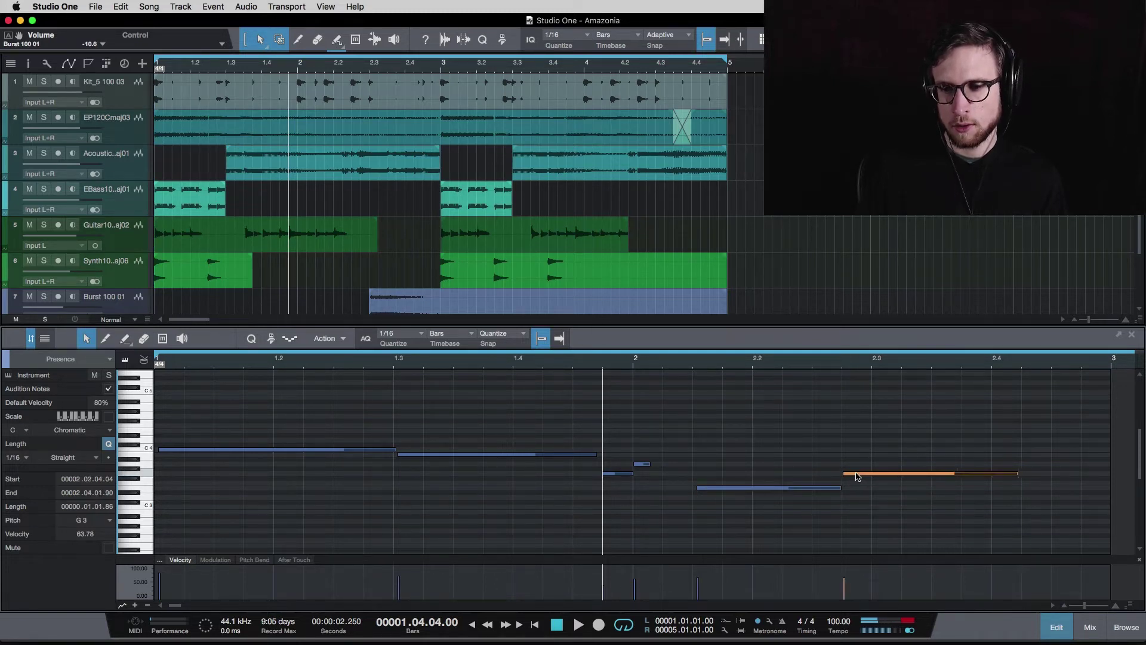
pyautogui.press('space')
pyautogui.press('space')
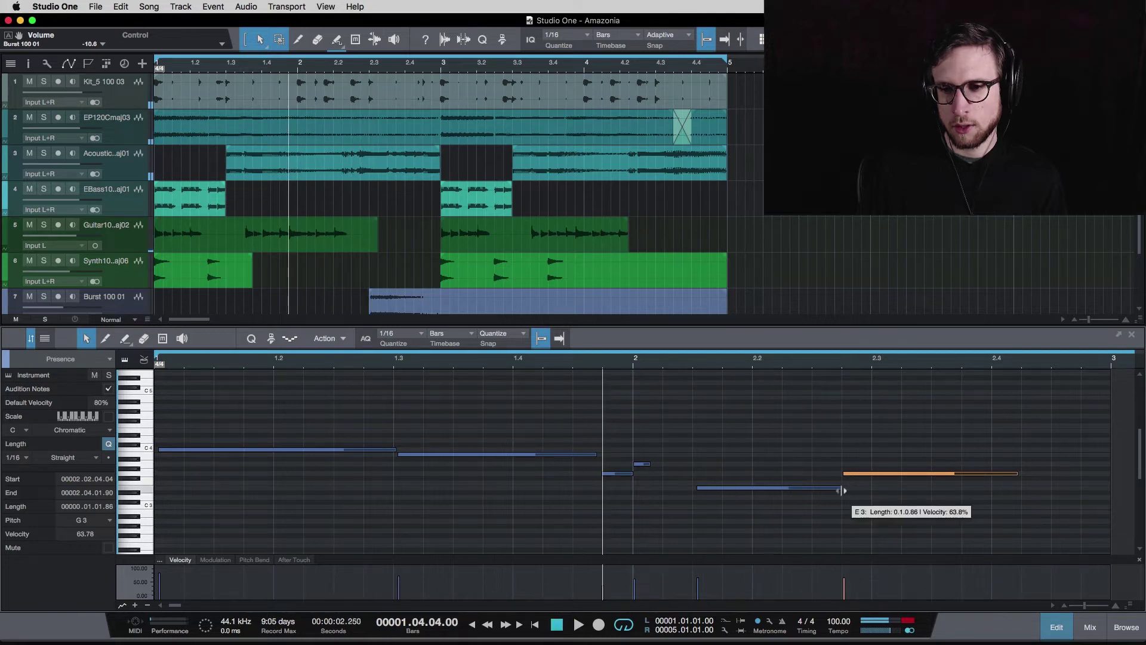
pyautogui.moveTo(842, 490)
pyautogui.mouseDown()
pyautogui.moveTo(815, 491)
pyautogui.moveTo(831, 475)
pyautogui.mouseUp()
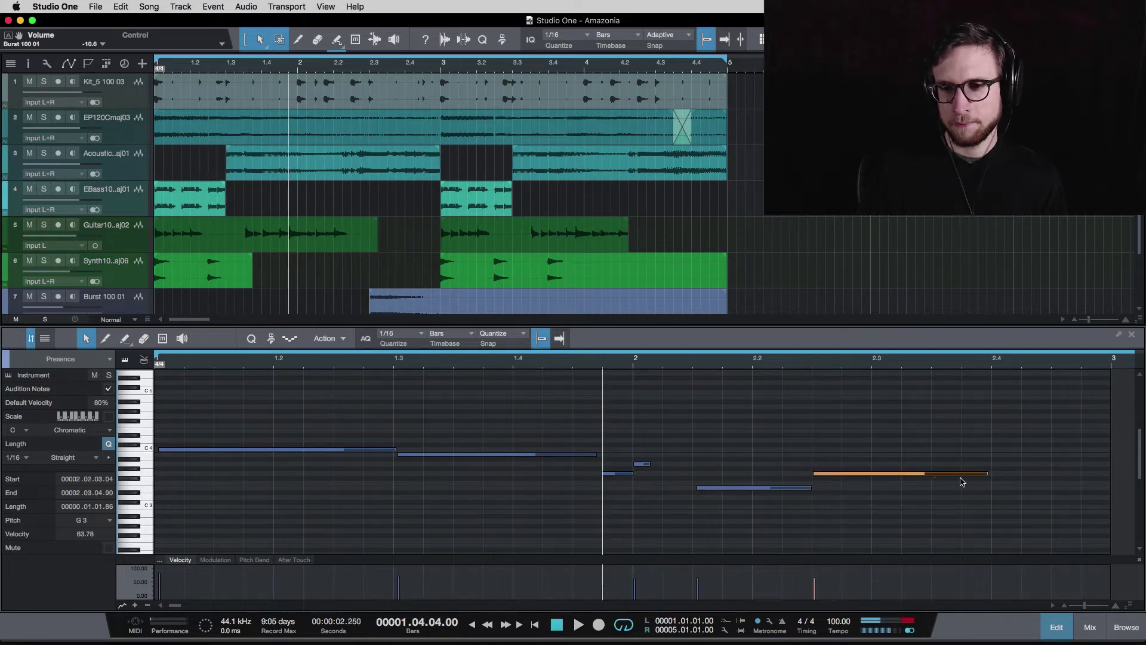
pyautogui.press('space')
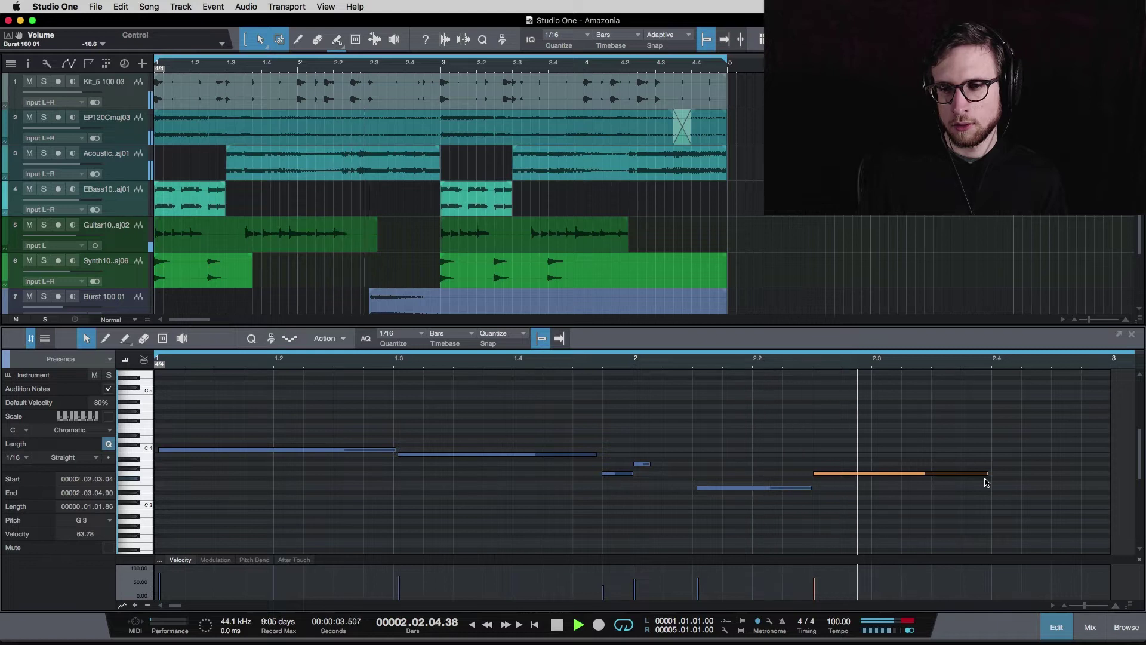
pyautogui.press('space')
pyautogui.moveTo(988, 475); pyautogui.dragTo(989, 475)
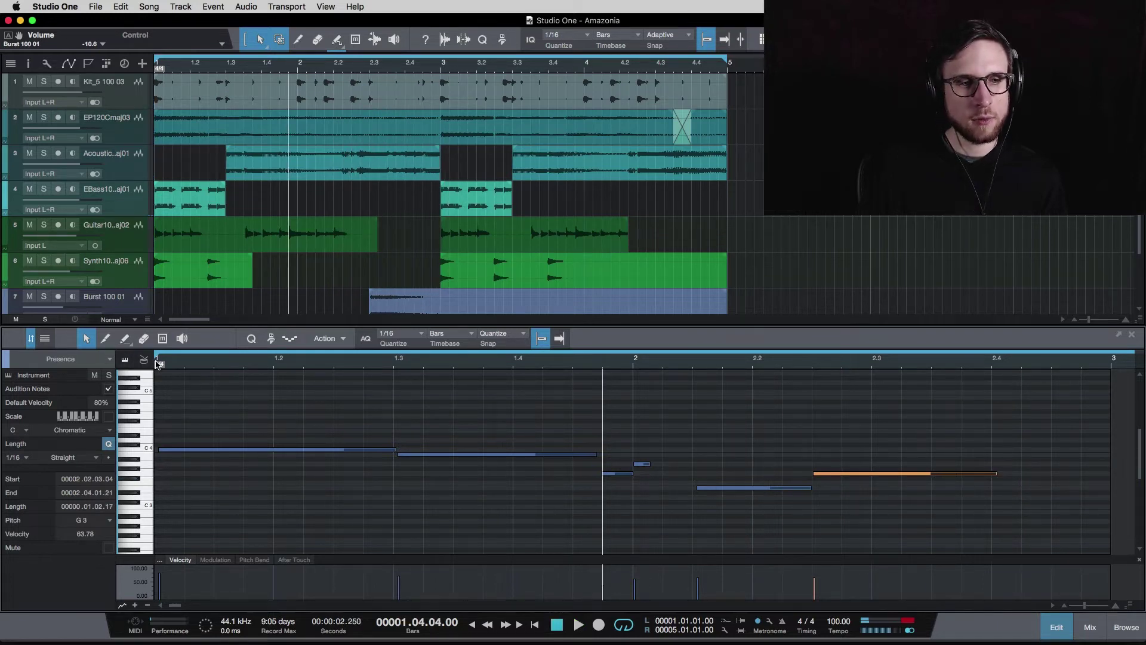
# Step: Play from the song start and record the second flute phrase over bars 3 and 4 into the existing part
pyautogui.click(158, 363)
pyautogui.press('space')
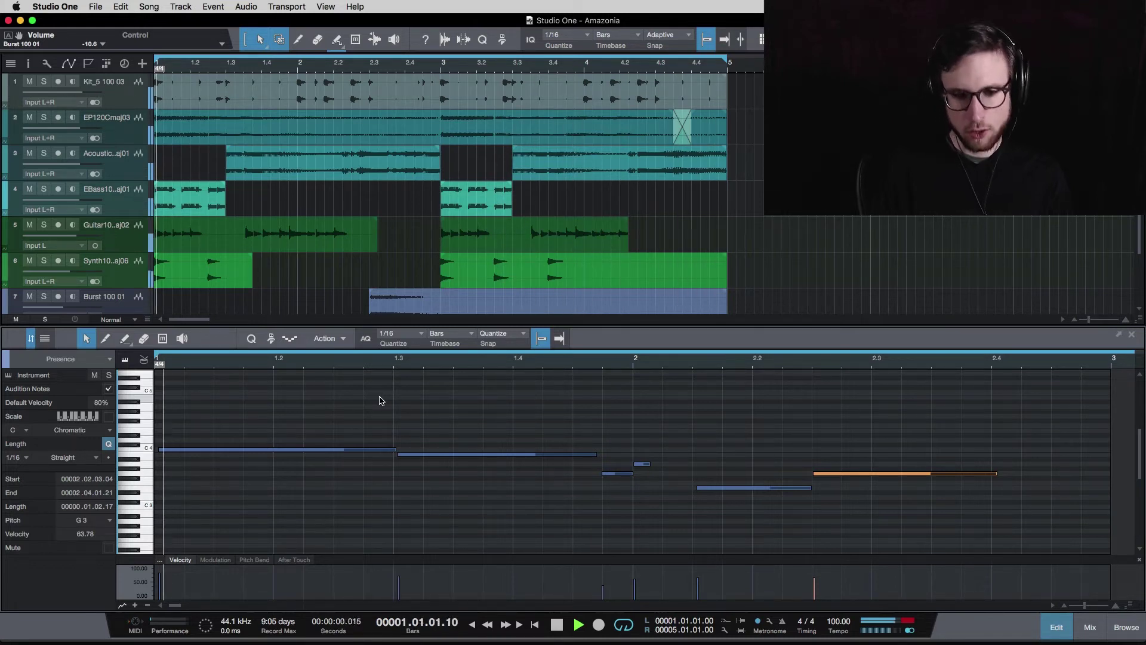
pyautogui.press('KP_Multiply')
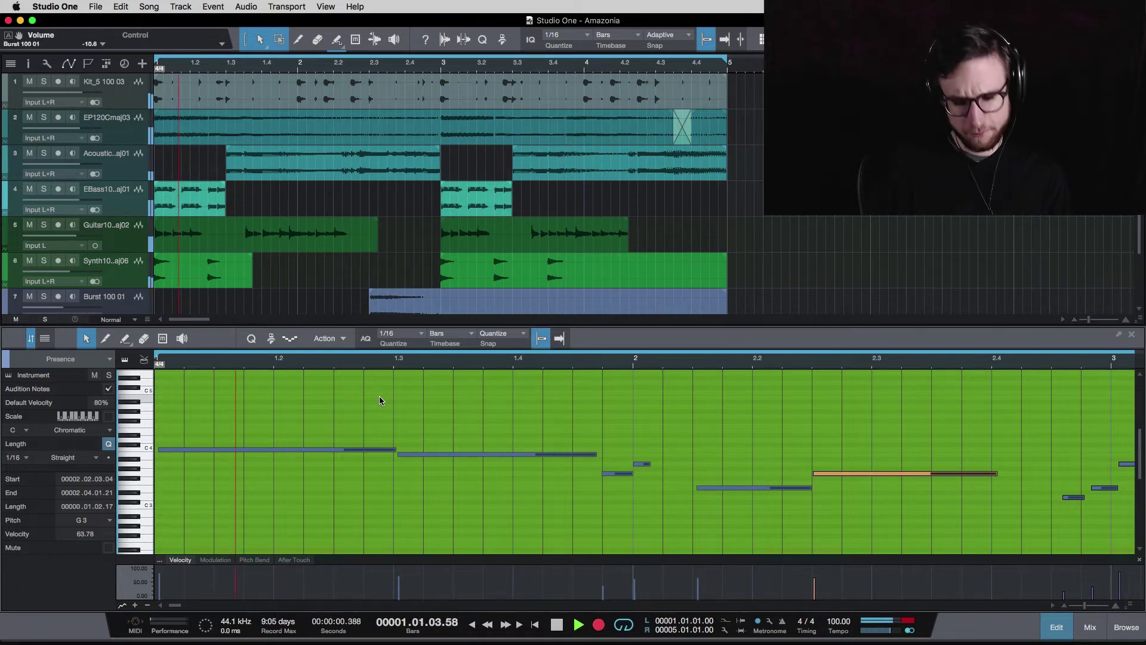
pyautogui.press('KP_Multiply')
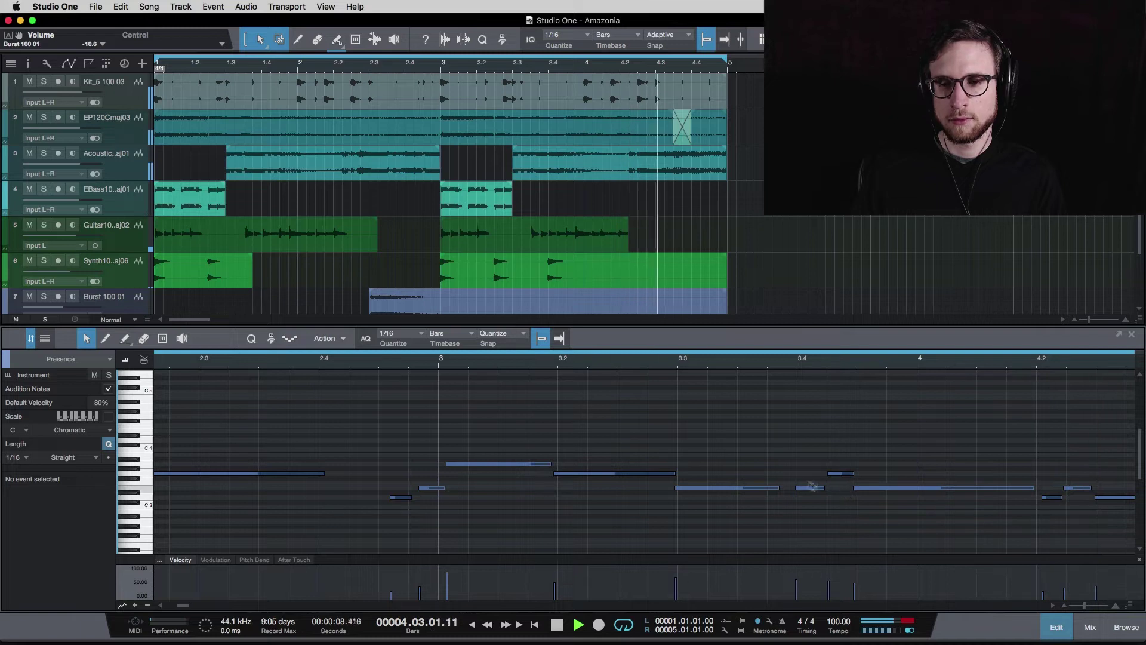
# Step: Lower the long E3 note just before 3.3 to D3 and delete the last three notes from 4.2 onward
pyautogui.click(724, 488)
pyautogui.moveTo(724, 491); pyautogui.dragTo(724, 500)
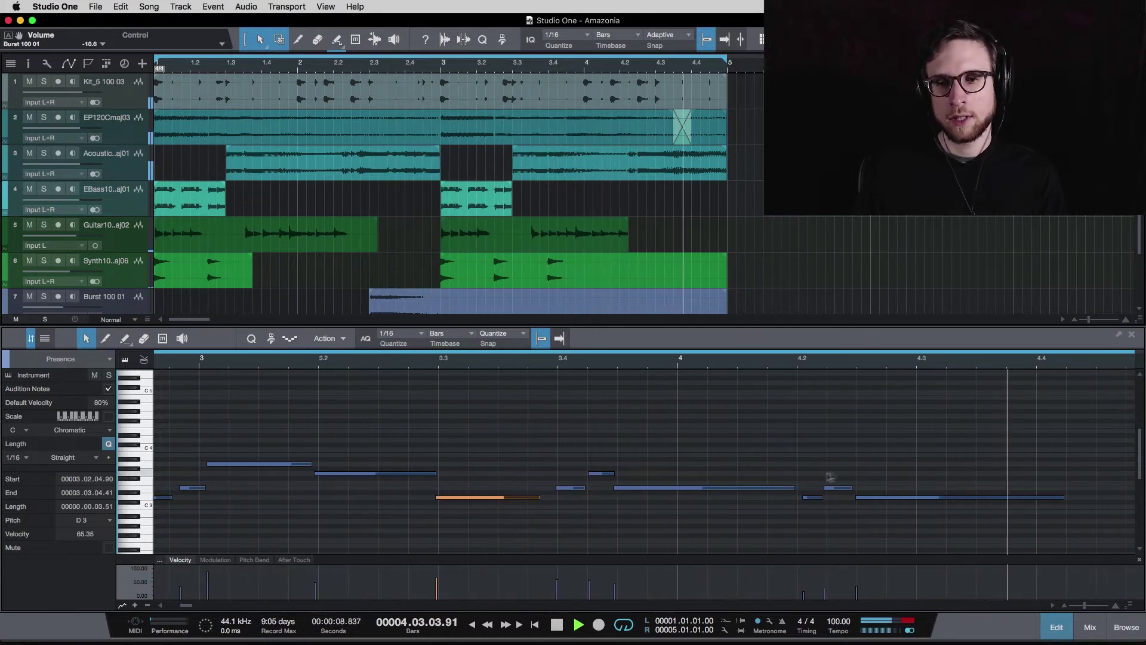
pyautogui.moveTo(827, 471); pyautogui.dragTo(930, 529)
pyautogui.press('Delete')
pyautogui.click(814, 497)
pyautogui.press('Delete')
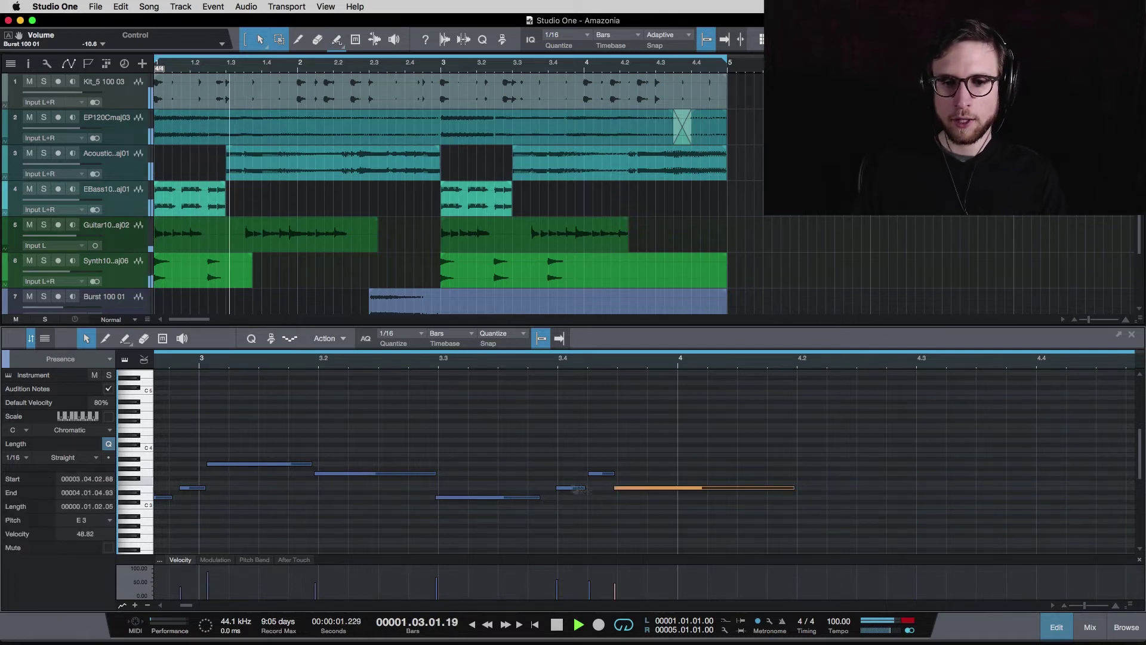
# Step: Extend the D3 note before 3.3 to end at 3.4, audition the phrase and stop playback
pyautogui.moveTo(539, 497); pyautogui.dragTo(557, 497)
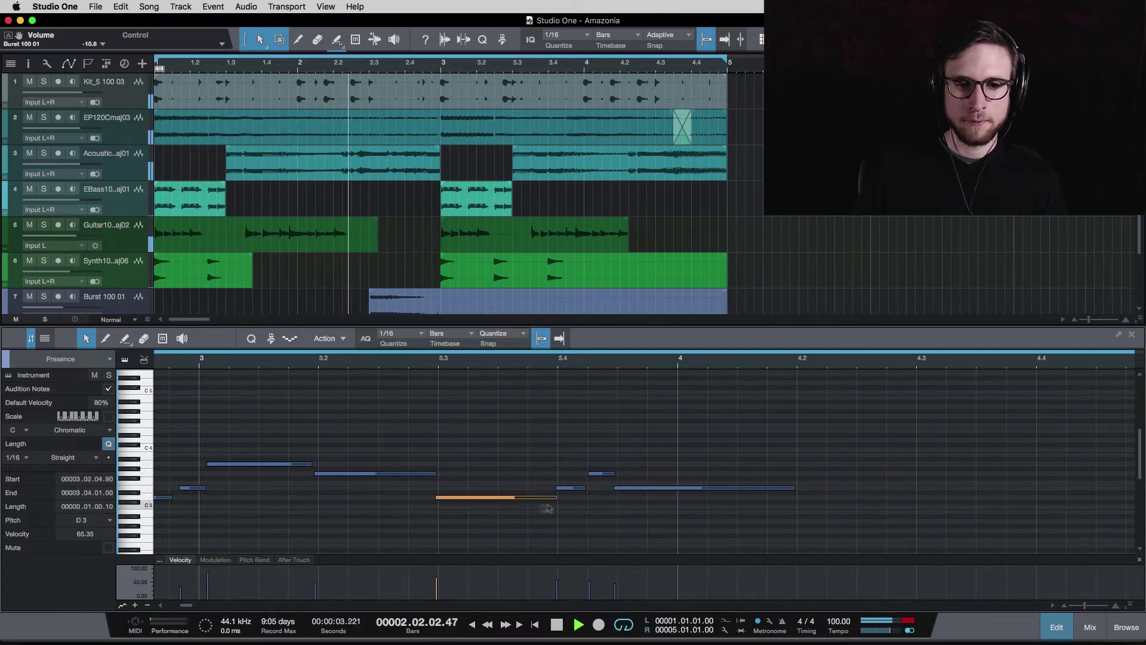
pyautogui.hscroll(-3, 457, 479)
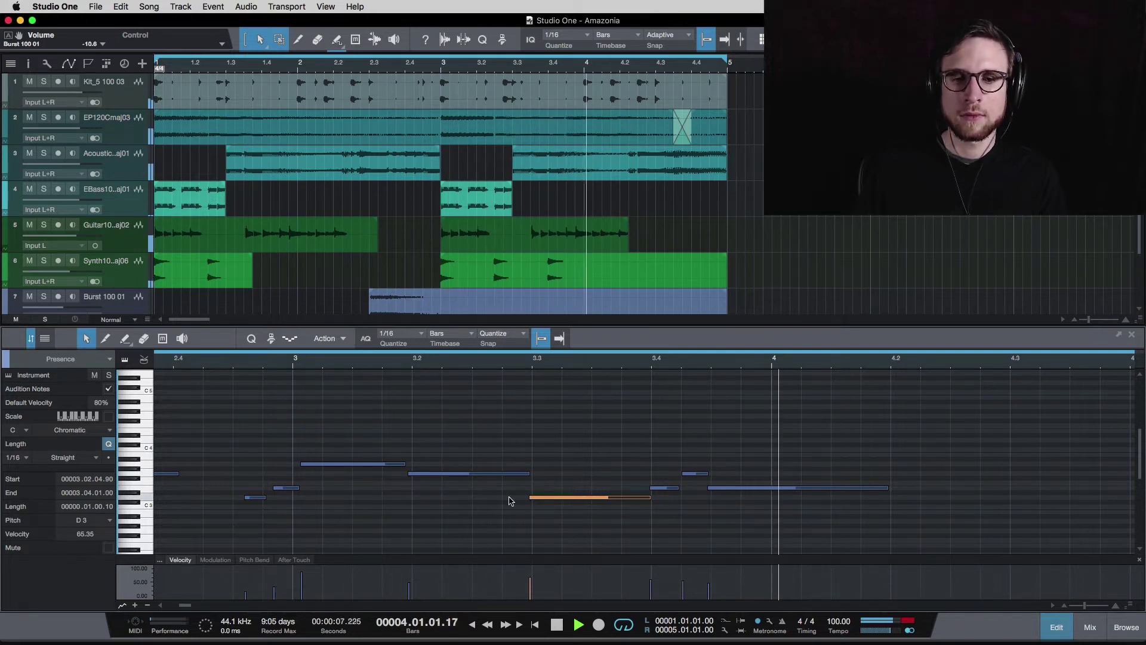
pyautogui.press('space')
pyautogui.hscroll(-15, 518, 493)
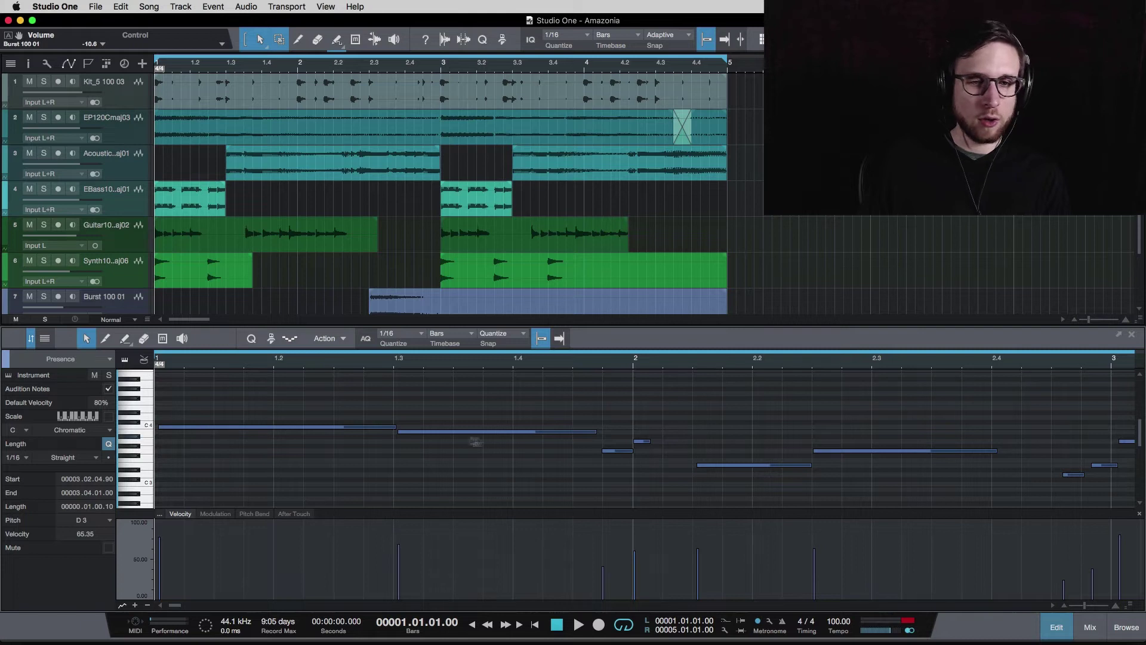
# Step: Play the melody from the start and lower the velocity of the note at 1.3 to just under 50%
pyautogui.hscroll(2, 1047, 471)
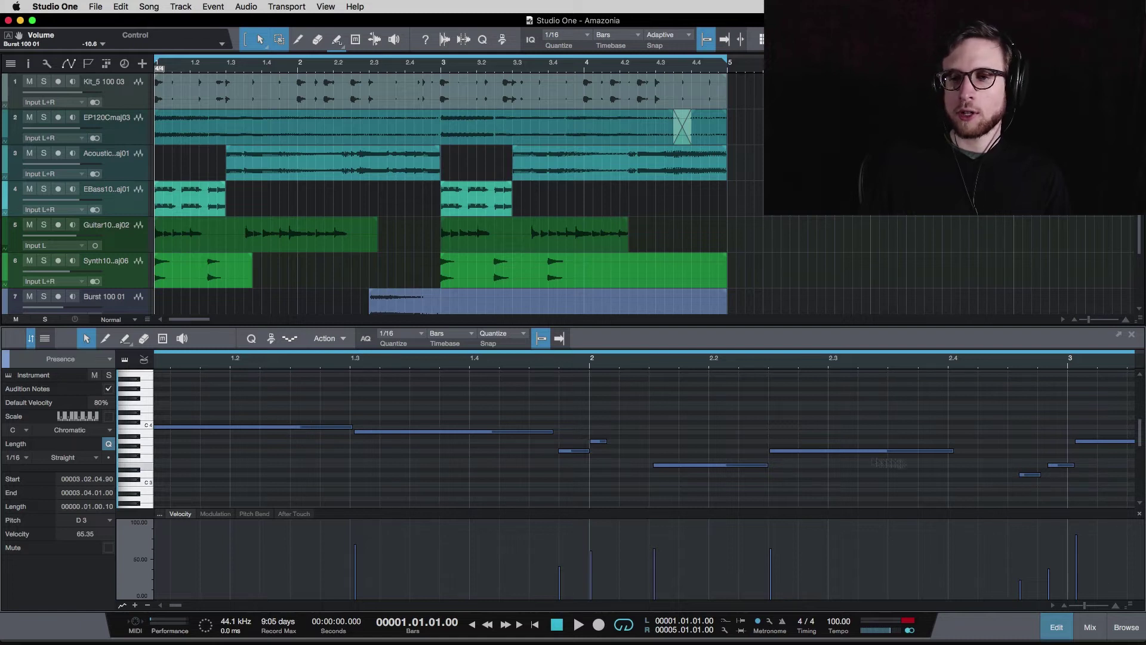
pyautogui.hscroll(-2, 889, 462)
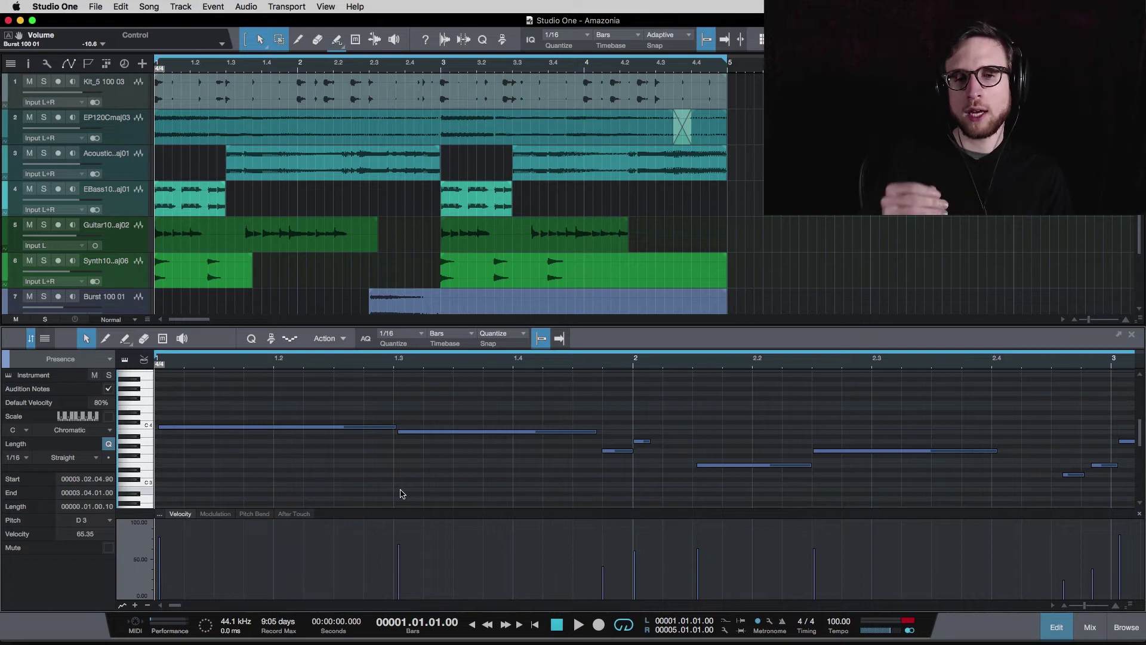
pyautogui.press('space')
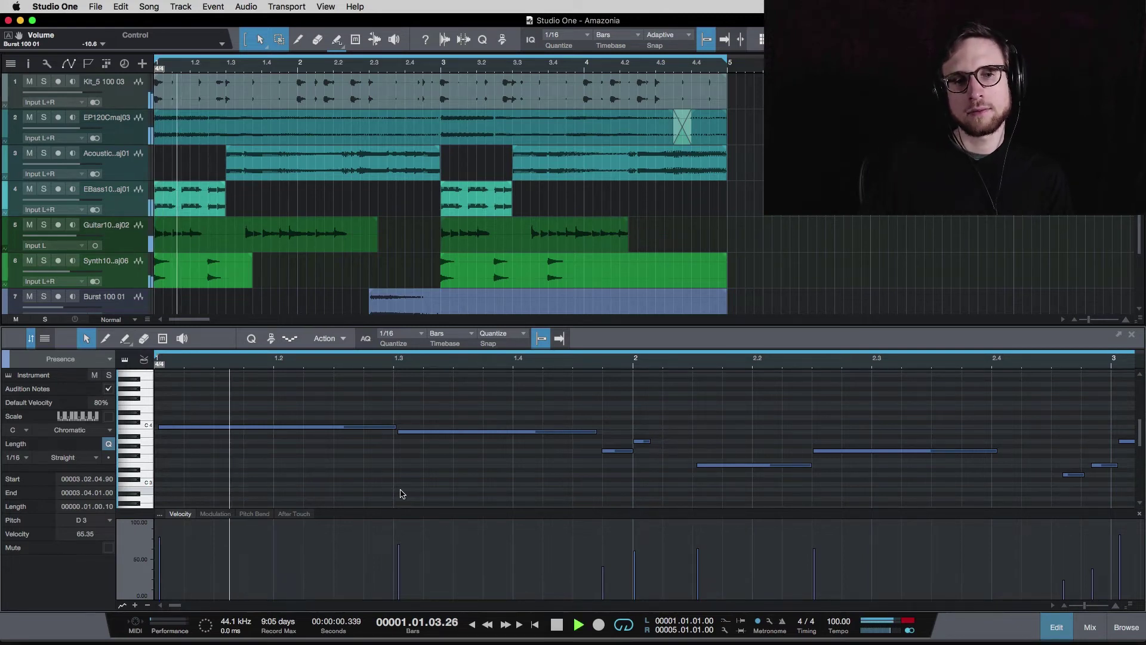
pyautogui.press('space')
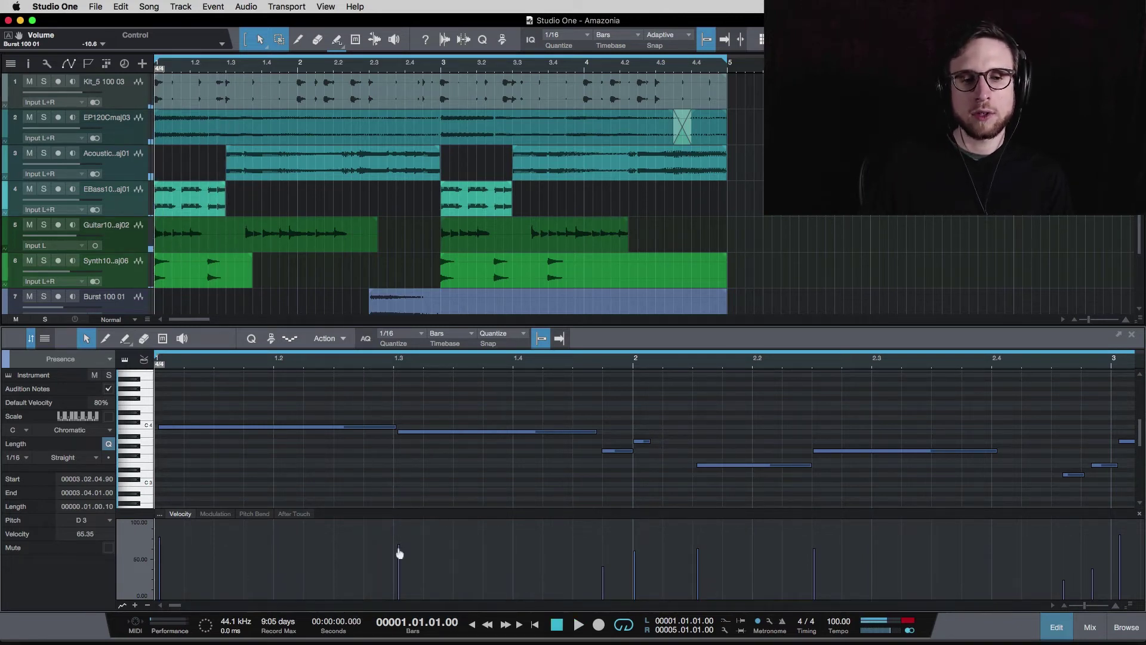
pyautogui.moveTo(398, 547); pyautogui.dragTo(400, 565)
pyautogui.press('space')
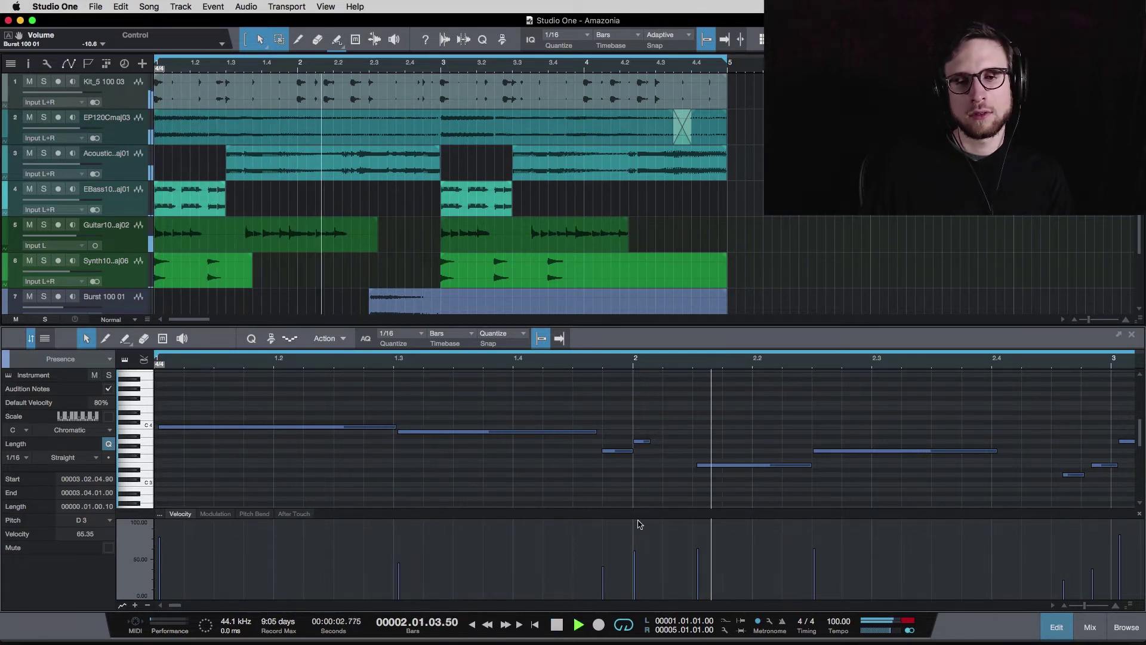
# Step: Raise the velocity of the short A3 note at bar 2 to about 85% and audition the phrase
pyautogui.press('space')
pyautogui.moveTo(639, 560); pyautogui.dragTo(638, 541)
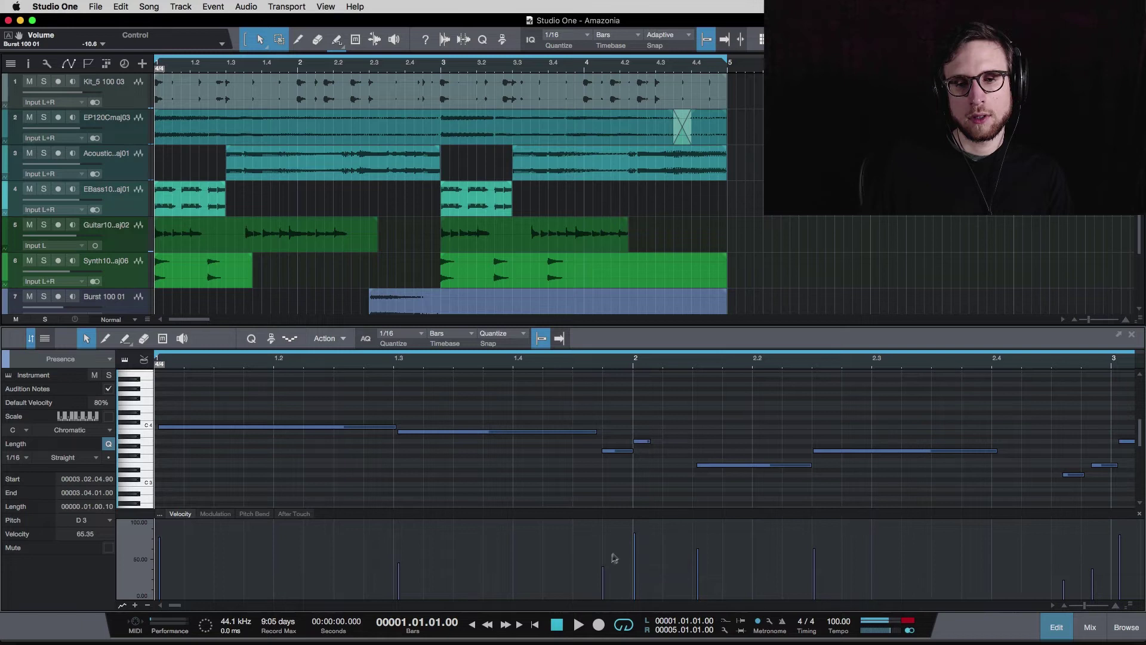
pyautogui.press('space')
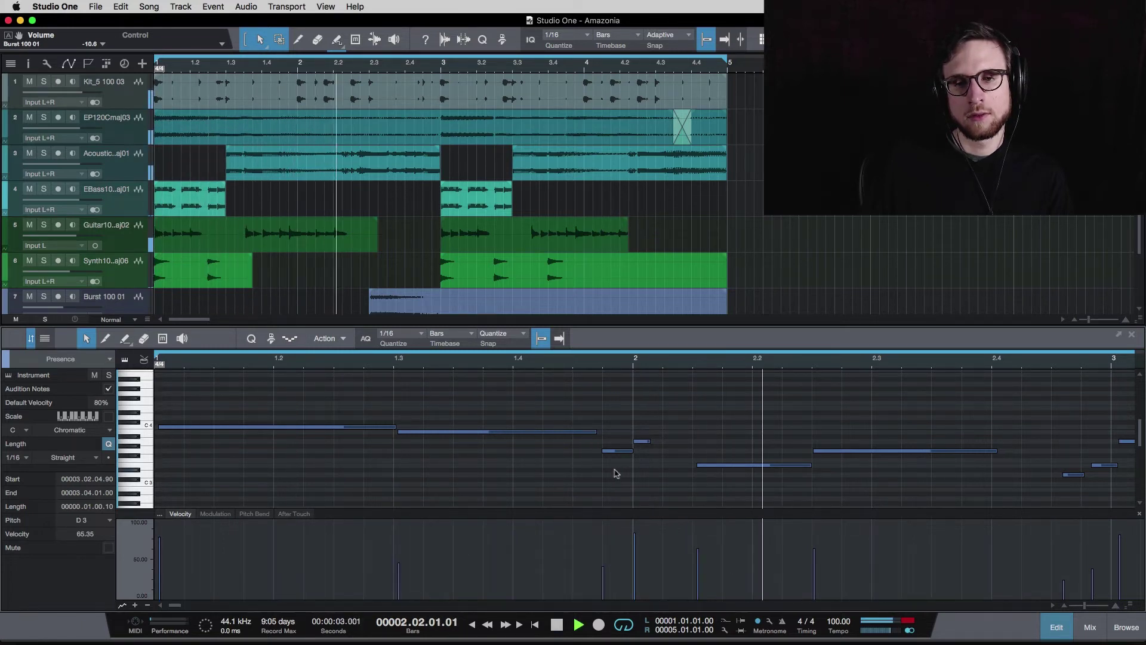
# Step: Lower the velocities of the E3 note before 2.2 to 48.9% and the following G3 note to just below 60%, auditioning the changes
pyautogui.press('space')
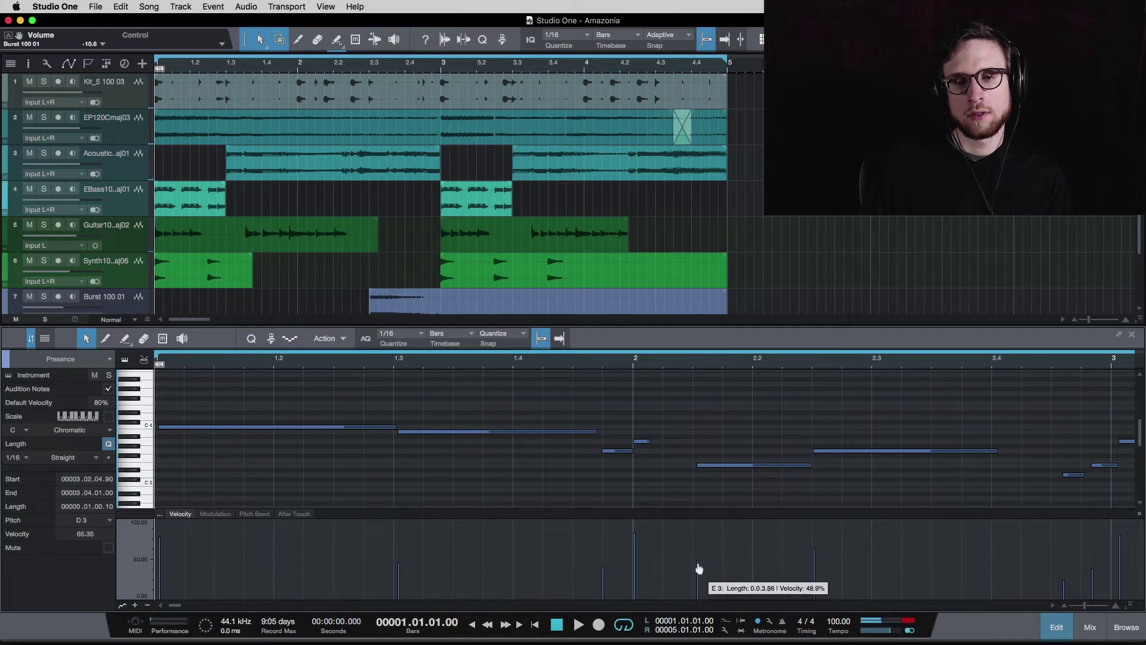
pyautogui.press('space')
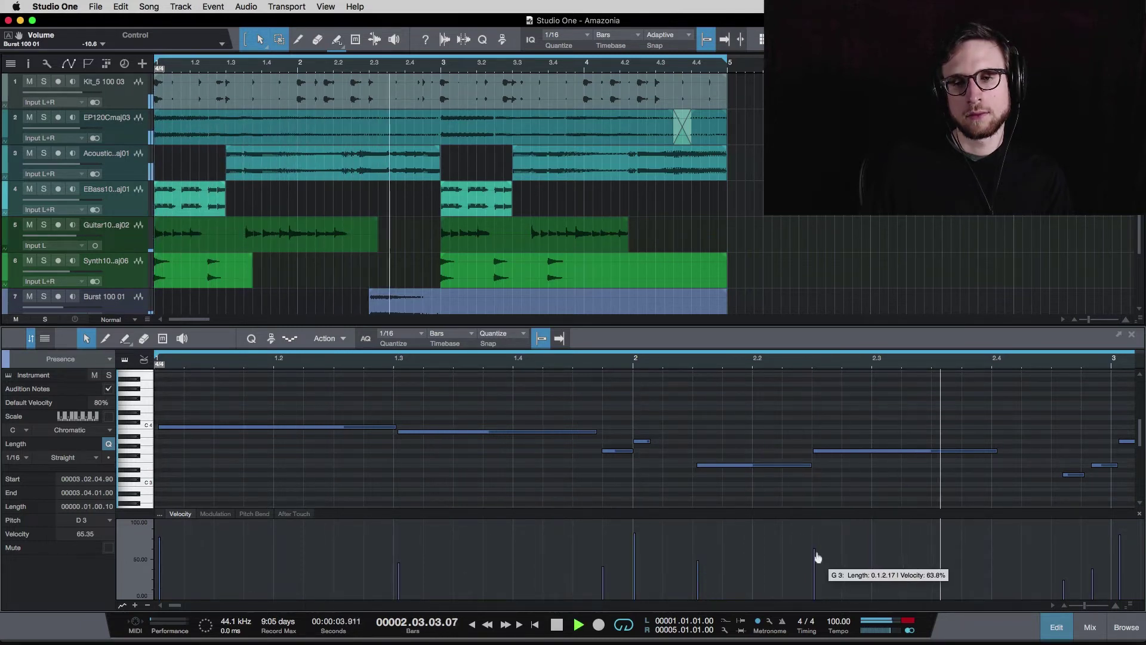
pyautogui.press('space')
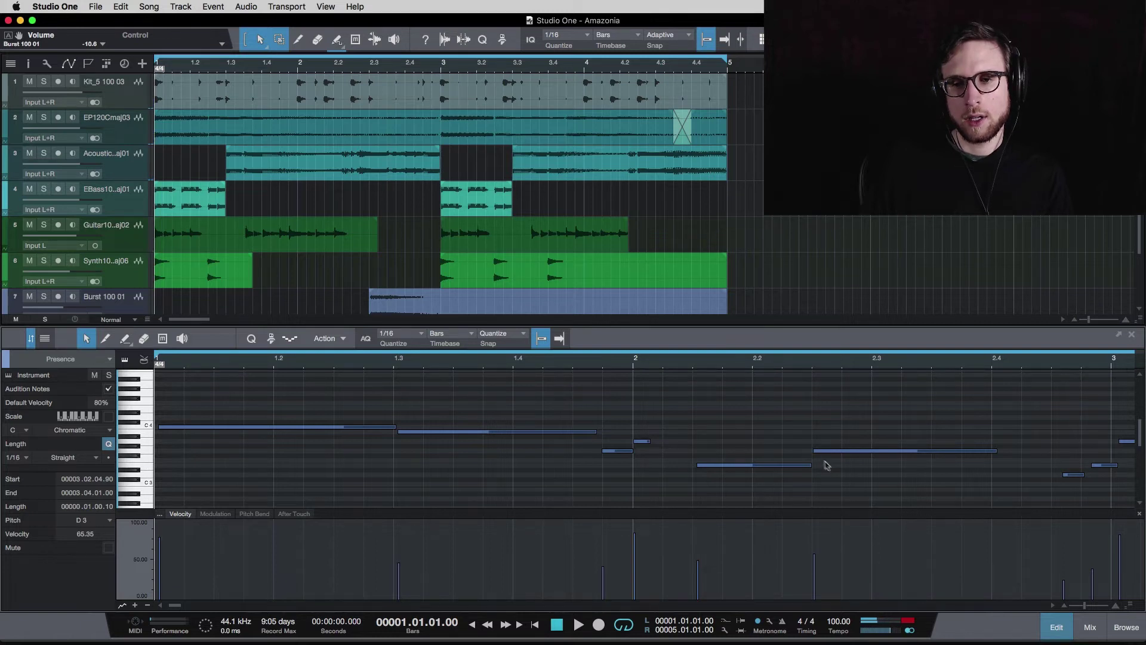
pyautogui.press('space')
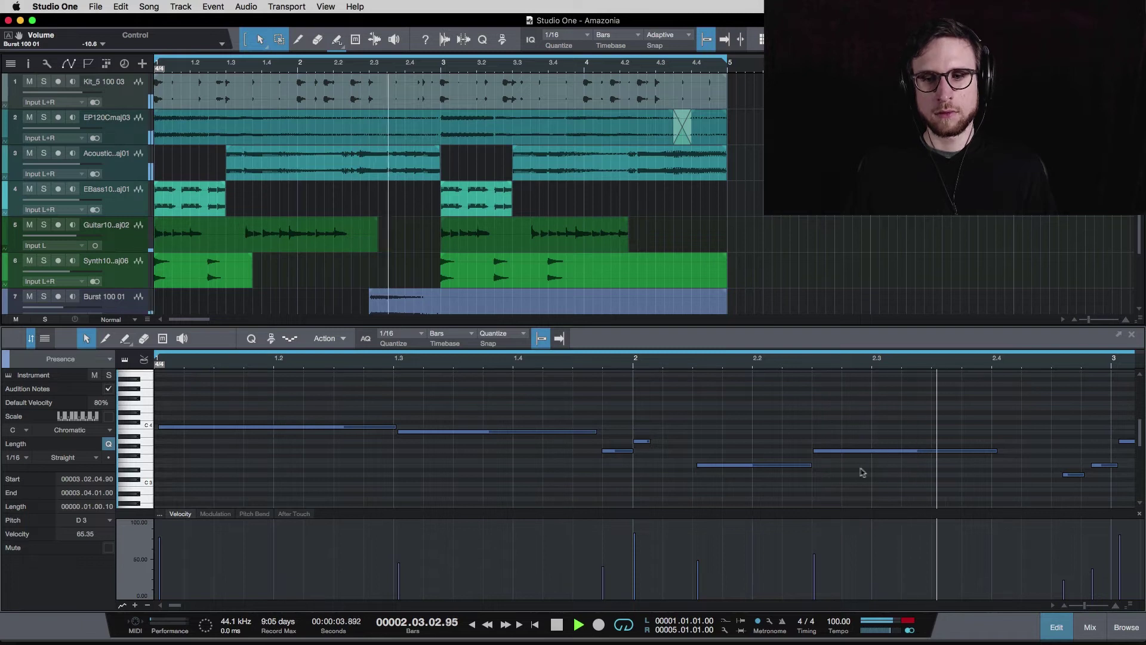
pyautogui.press('space')
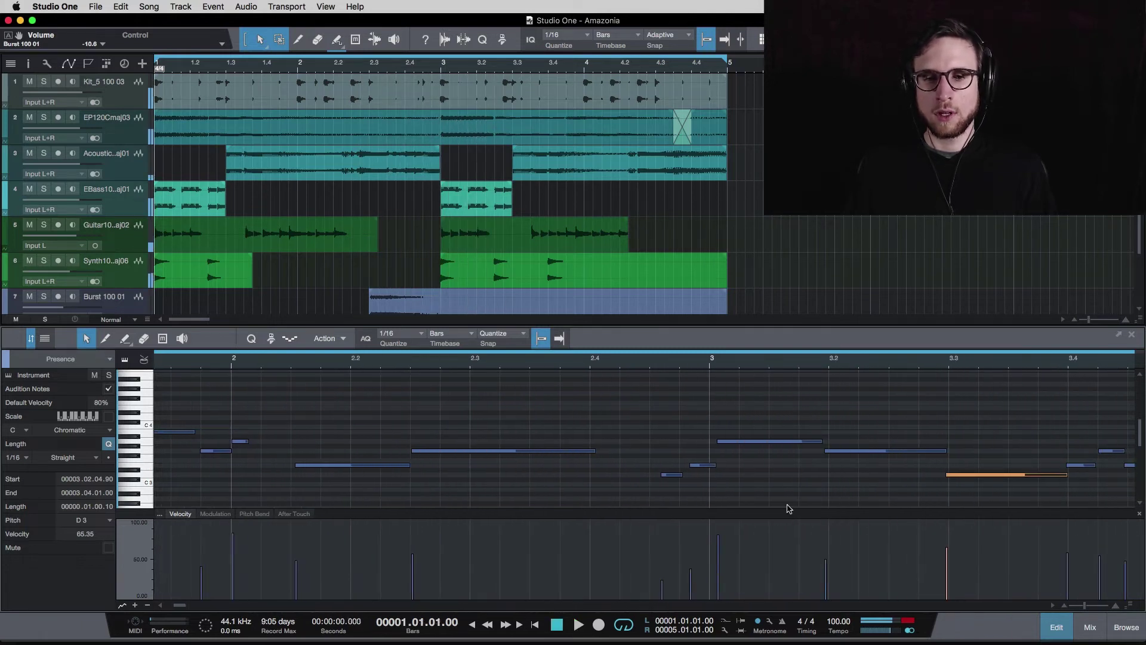
# Step: Shift the D3 and E3 notes before bar 3 slightly earlier and raise their velocities to about 33% and 48.2%, auditioning from 2.4.2
pyautogui.moveTo(652, 450); pyautogui.dragTo(664, 476)
pyautogui.click(662, 460)
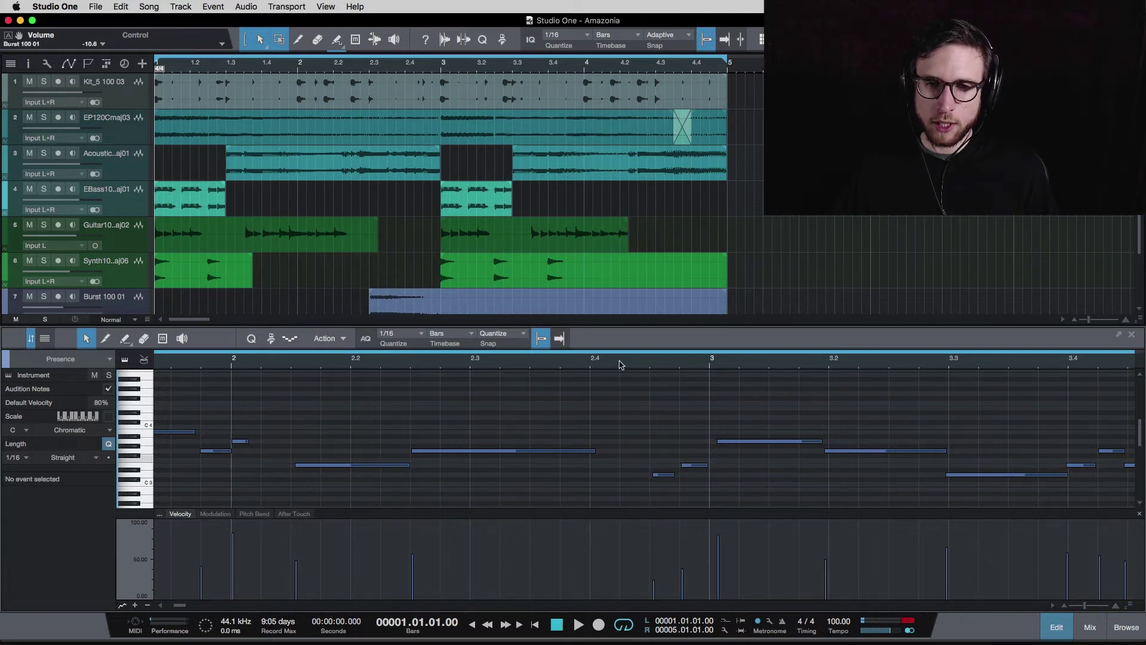
pyautogui.click(612, 365)
pyautogui.press('space')
pyautogui.press('space')
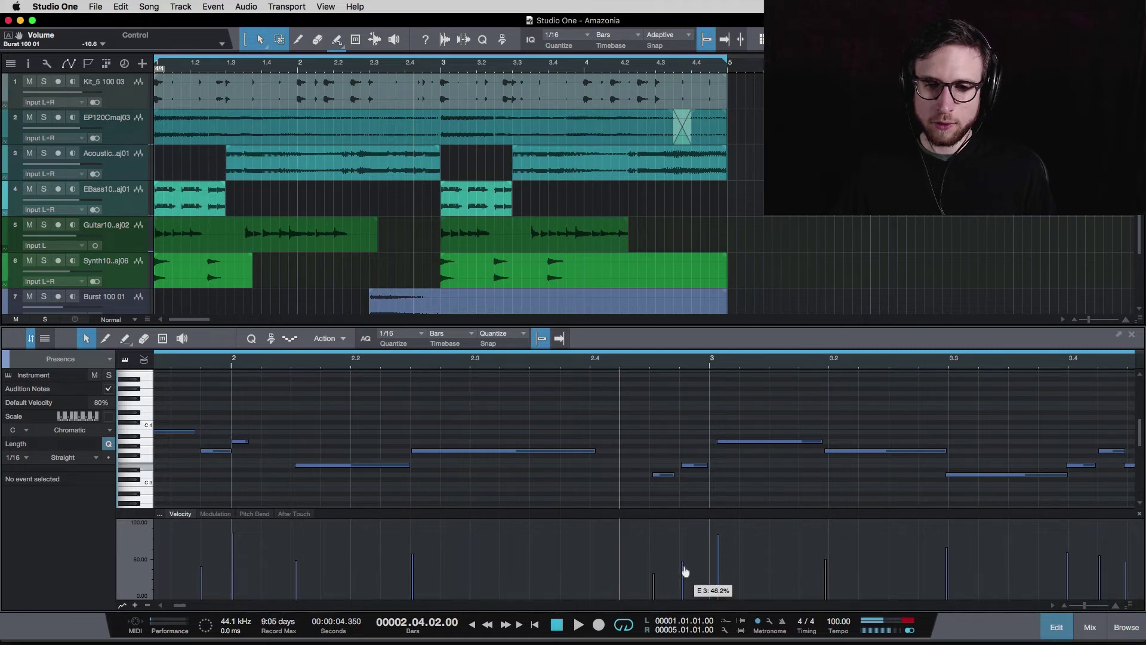
pyautogui.press('space')
pyautogui.press('space')
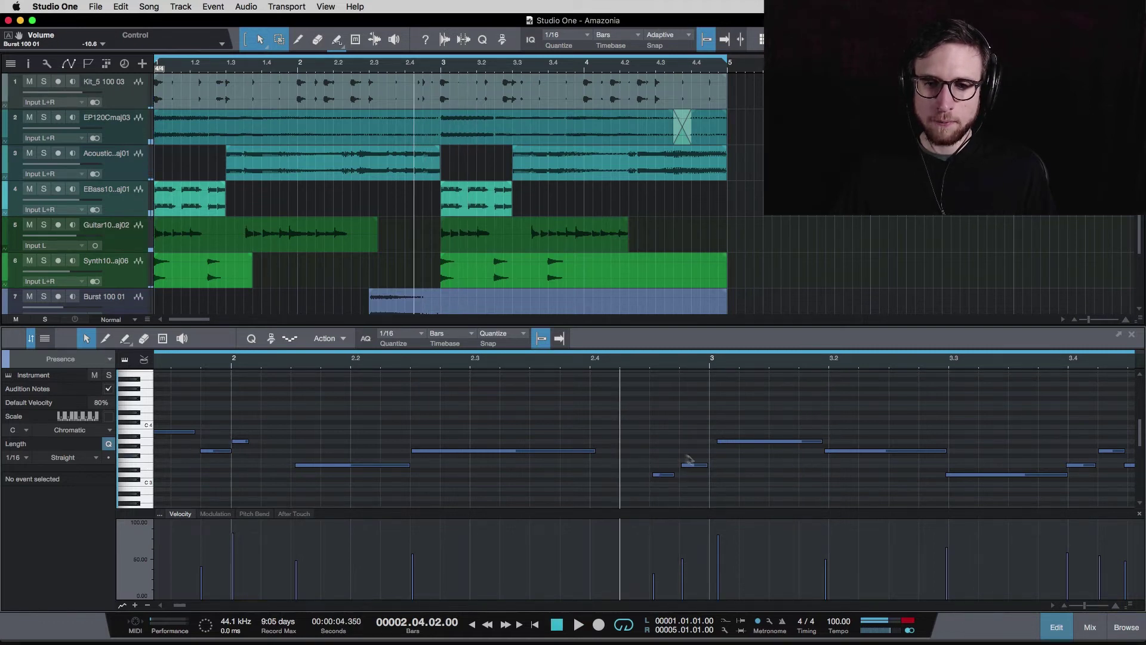
# Step: Start the A3 note right at bar 3, lengthen the E3 and D3 notes before it to connect, and audition from 2.4.2
pyautogui.click(716, 446)
pyautogui.moveTo(716, 445); pyautogui.dragTo(680, 477)
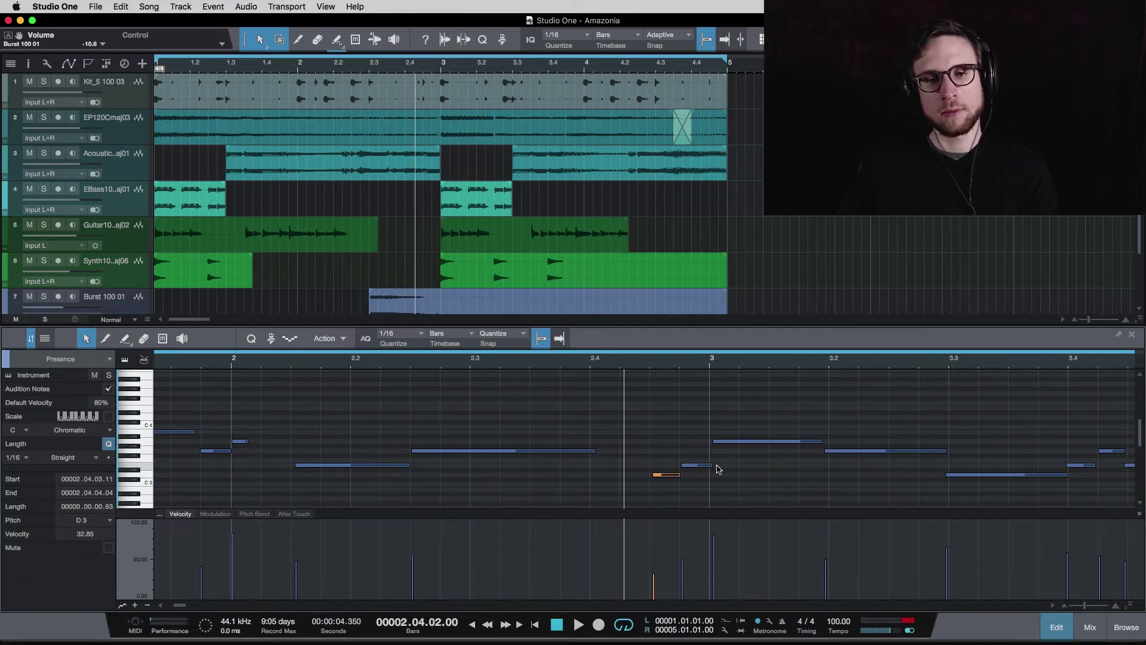
pyautogui.press('space')
pyautogui.press('space')
pyautogui.press('space')
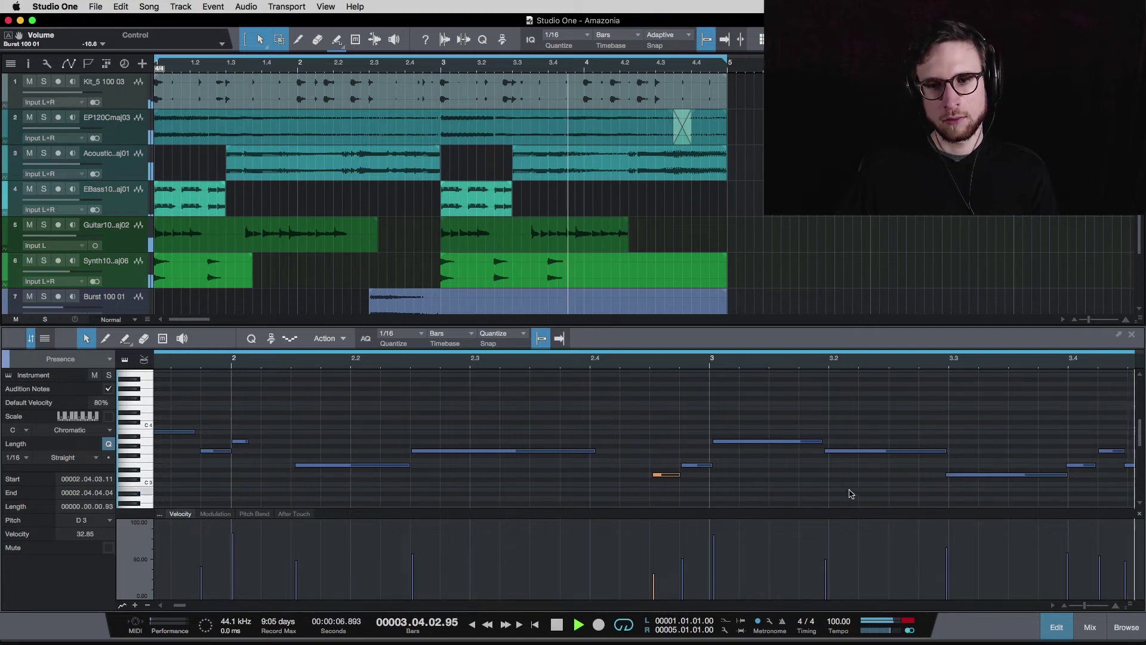
pyautogui.press('space')
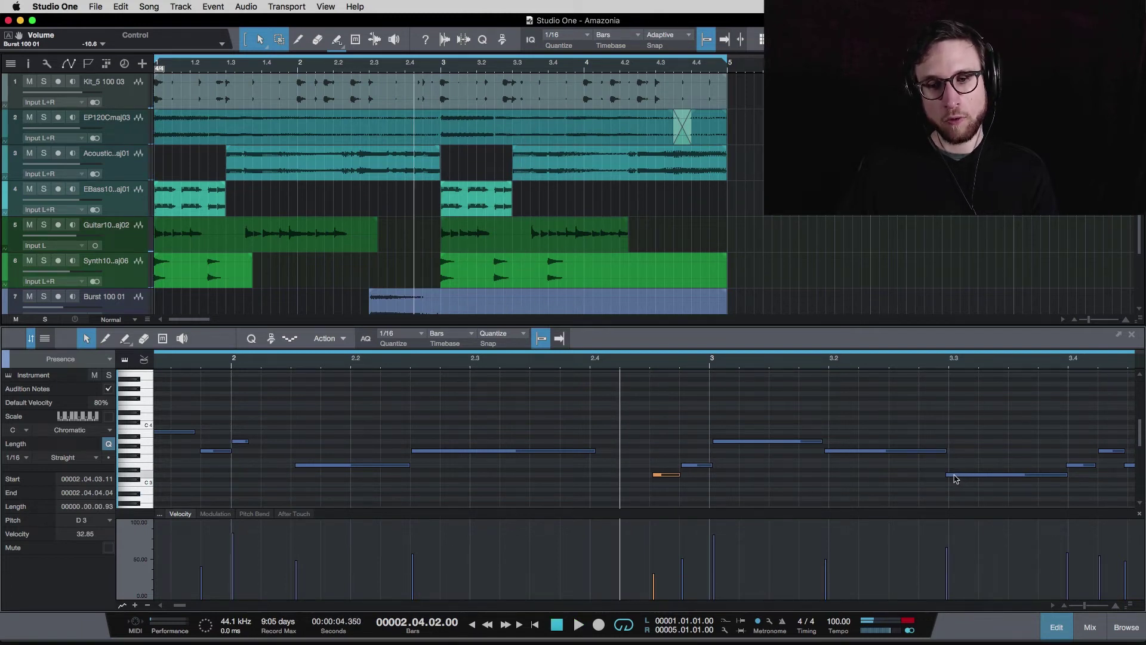
pyautogui.press('space')
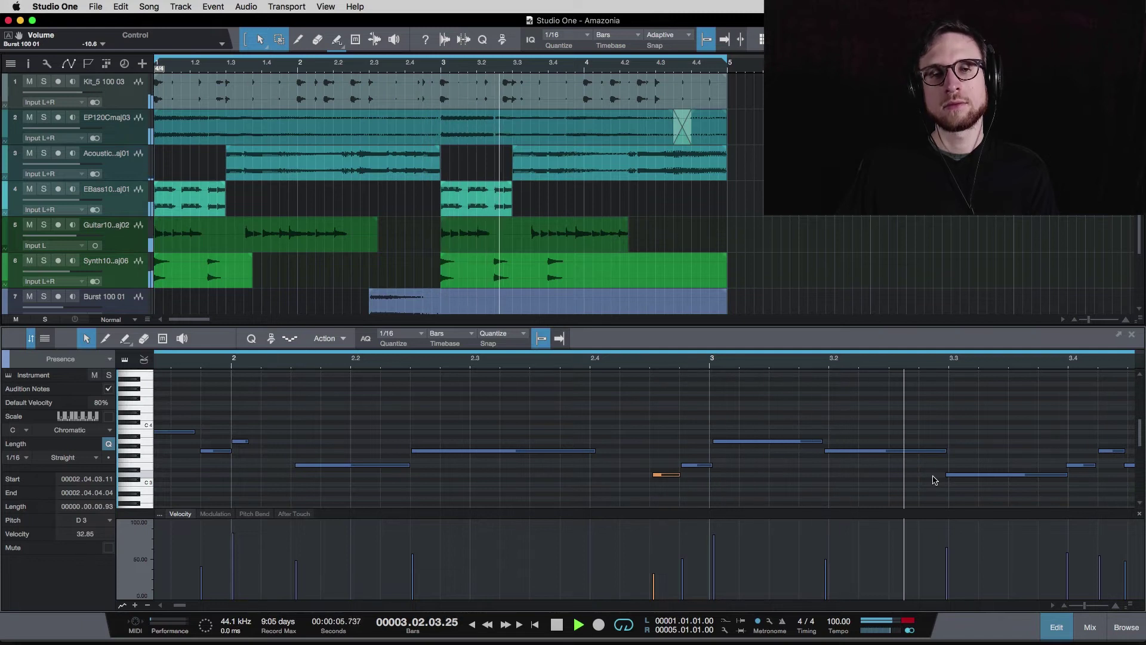
# Step: Lower the velocities of the short E3 and G3 notes after 3.4 and start the last E3 note at 3.4.2.97, auditioning from 3.3
pyautogui.press('space')
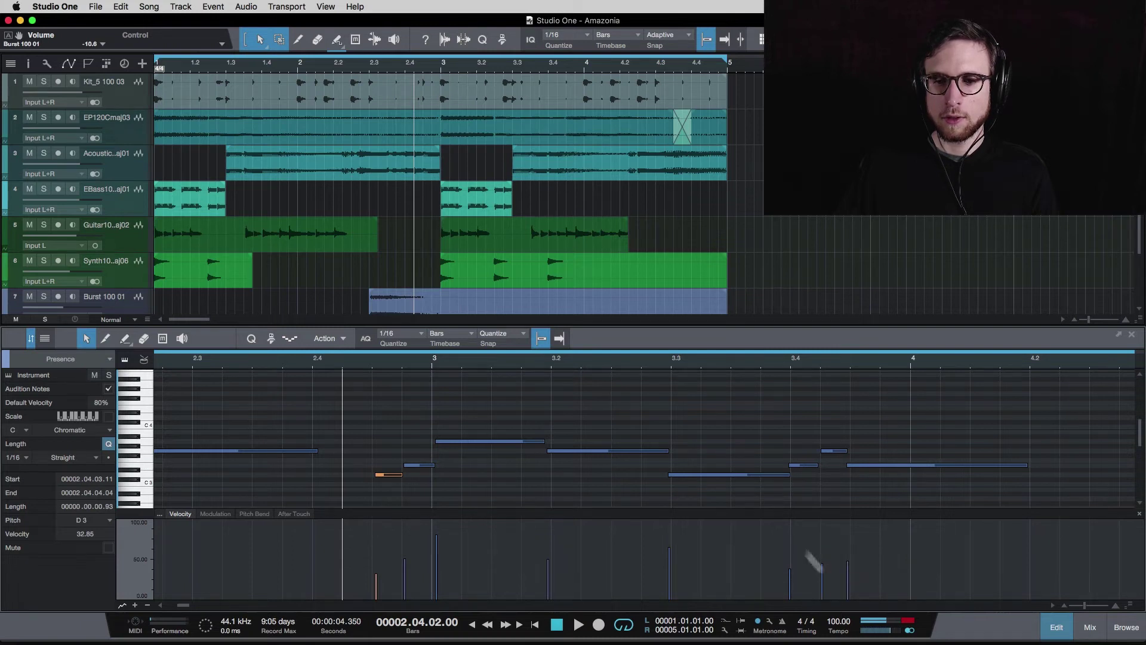
pyautogui.click(669, 369)
pyautogui.press('space')
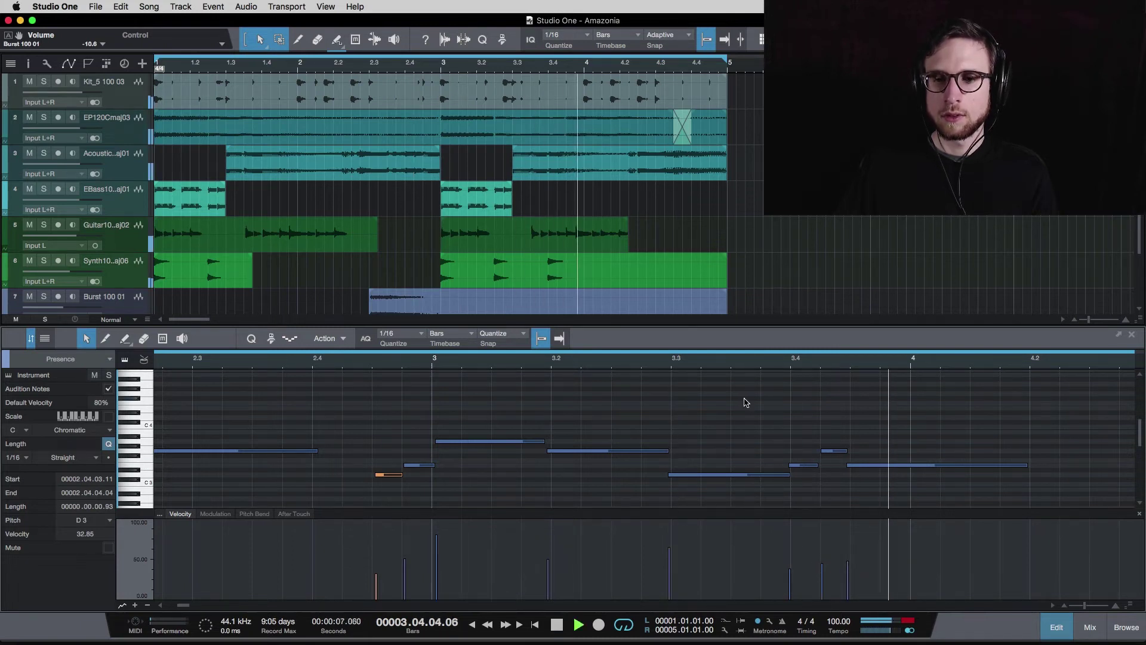
pyautogui.press('space')
pyautogui.moveTo(848, 464); pyautogui.dragTo(851, 465)
pyautogui.press('space')
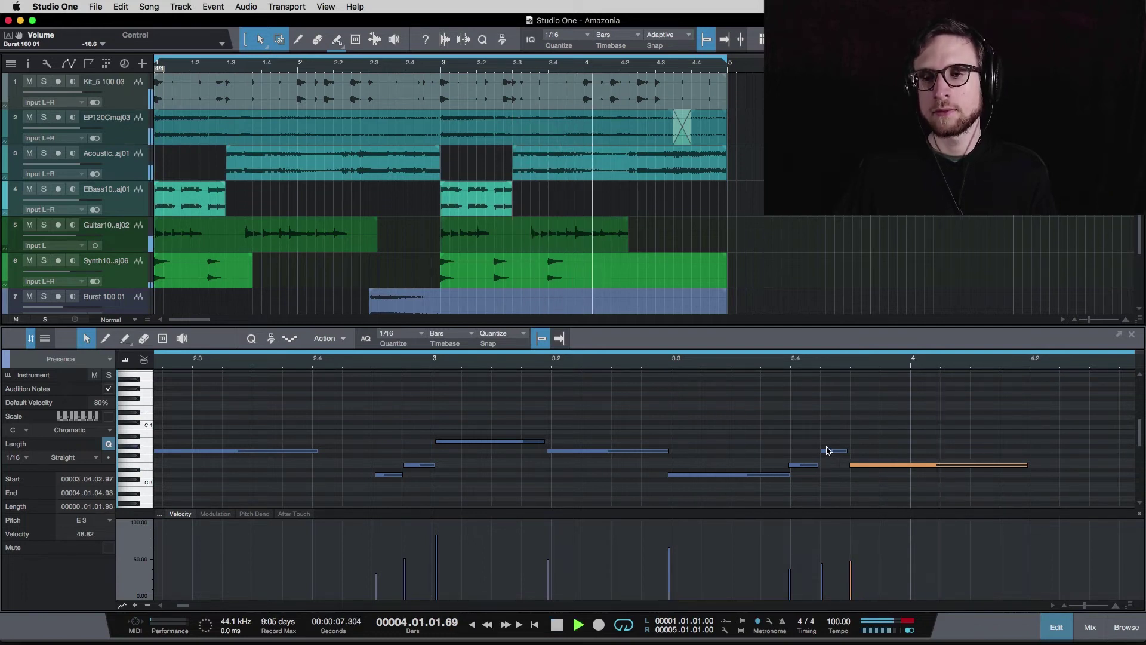
pyautogui.press('space')
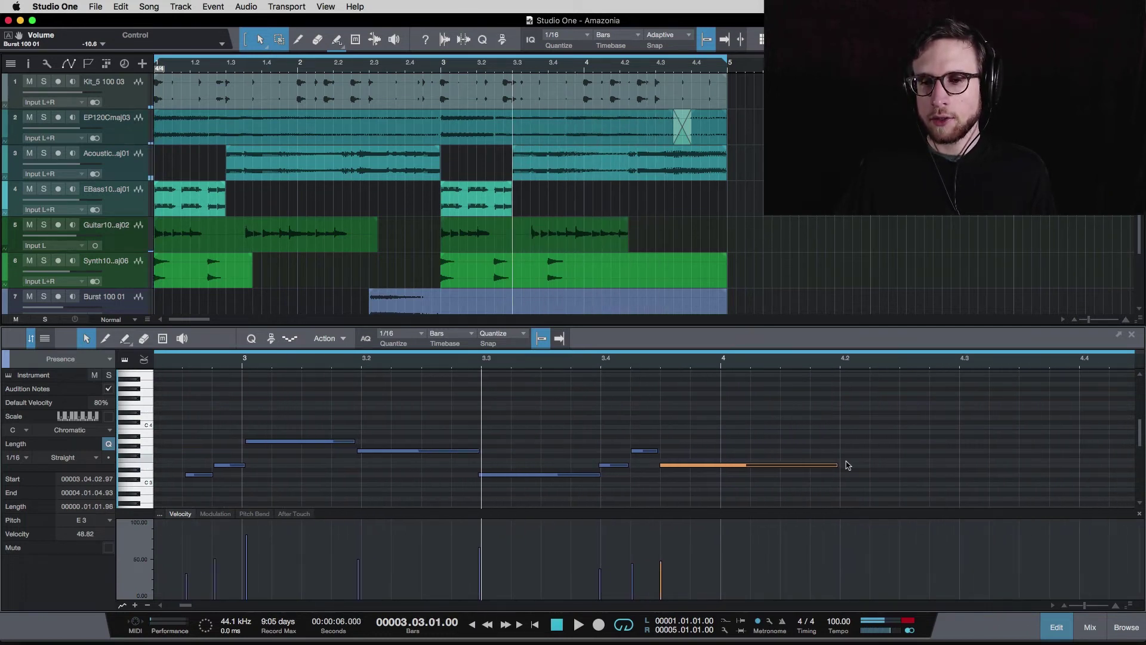
# Step: Extend the last E3 note, try its end at 4.4, and settle it at 4.3.1.37
pyautogui.moveTo(817, 466); pyautogui.dragTo(1026, 467)
pyautogui.press('super+z')
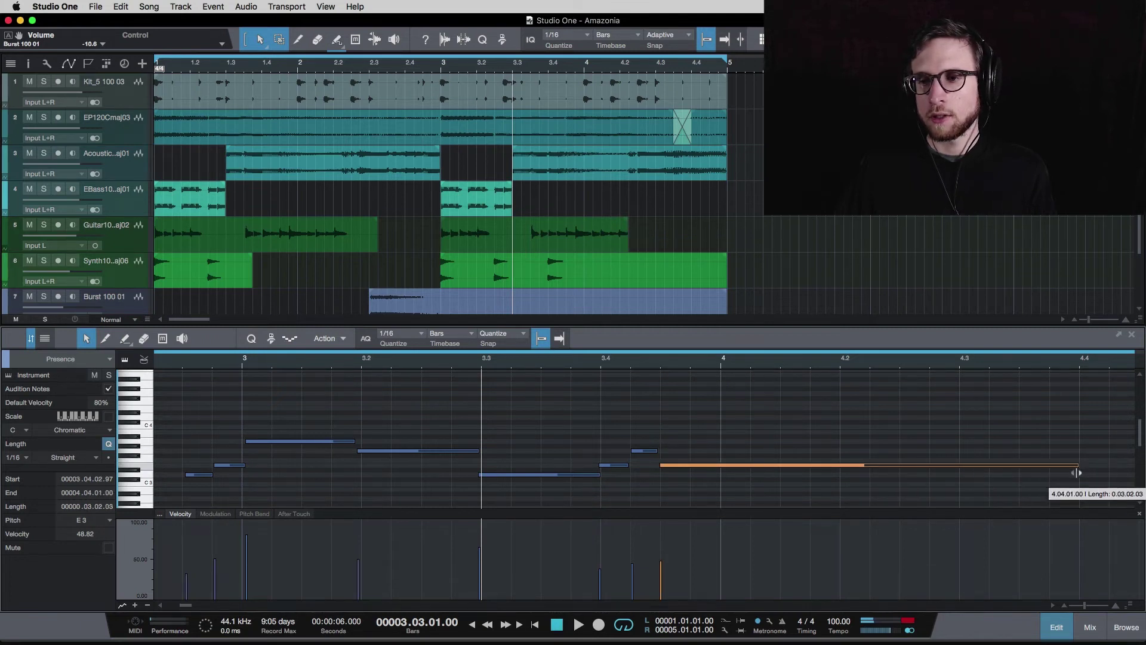
pyautogui.press('space')
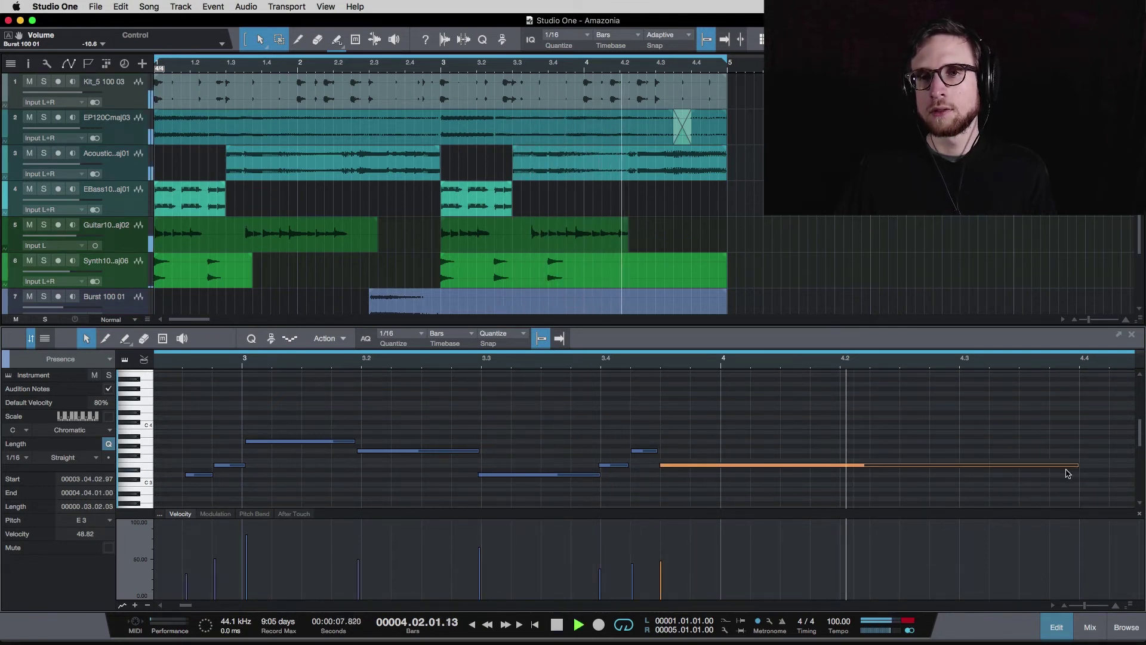
pyautogui.press('space')
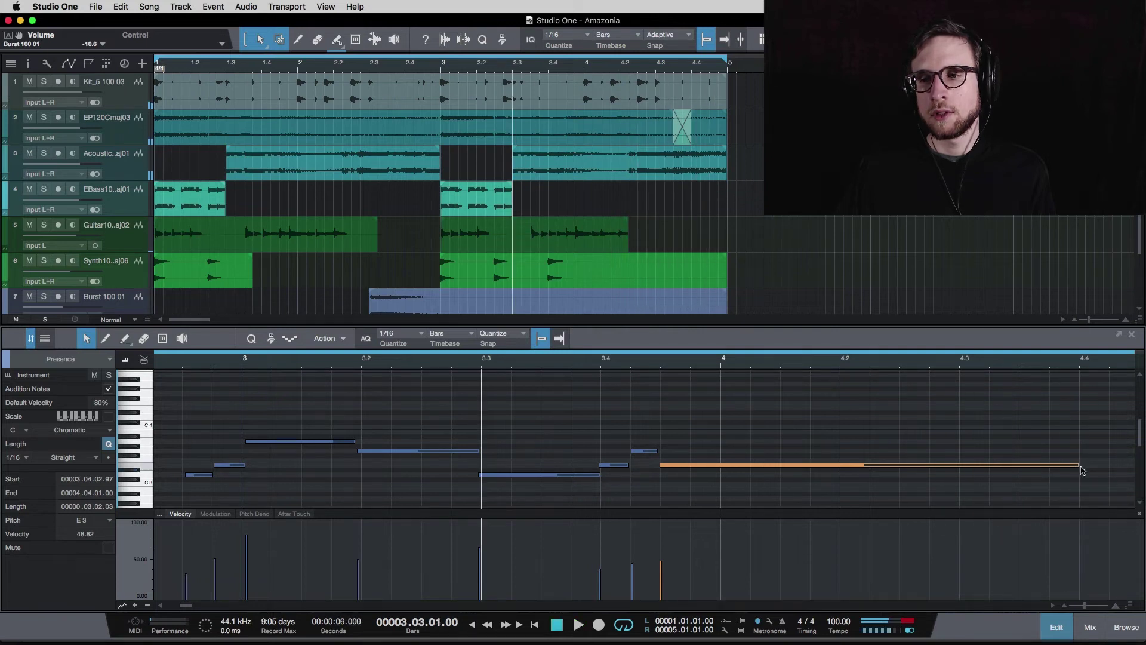
pyautogui.moveTo(1082, 469); pyautogui.dragTo(970, 473)
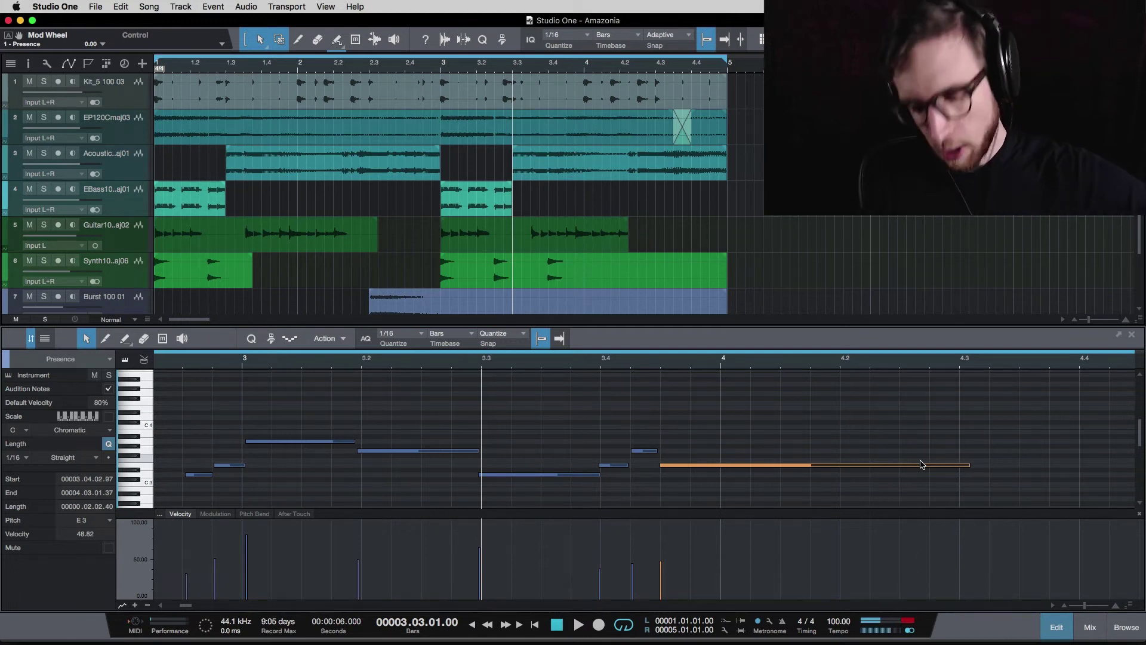
# Step: Record a mod wheel rise over the last E3 note in an overdub from 3.3 and play the result
pyautogui.press('KP_Multiply')
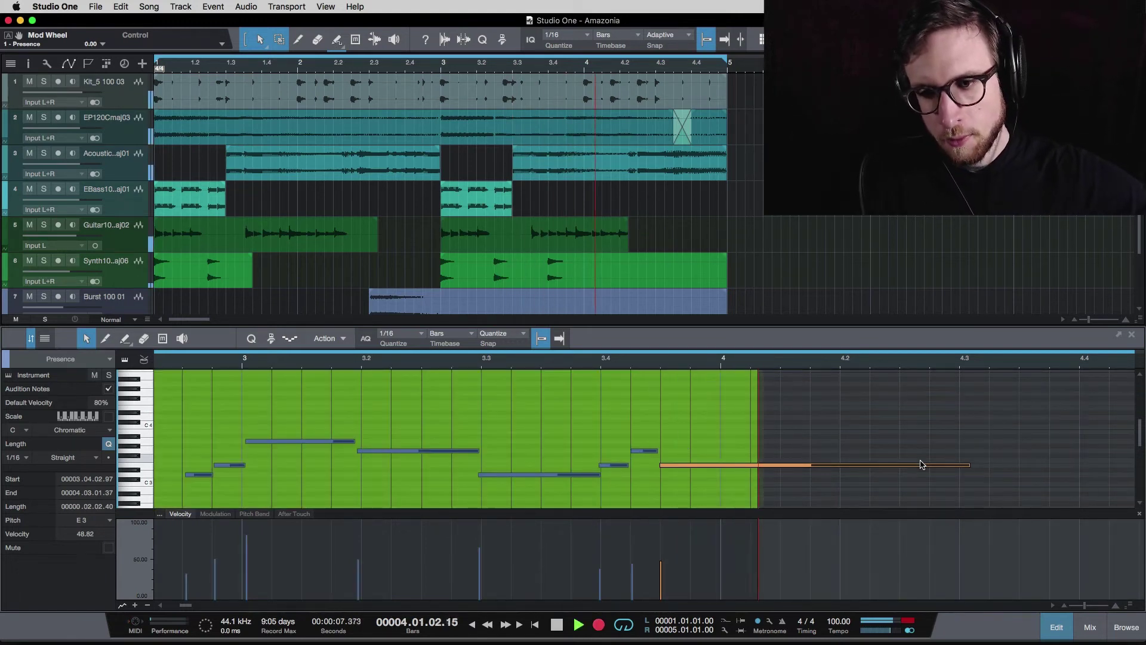
pyautogui.press('space')
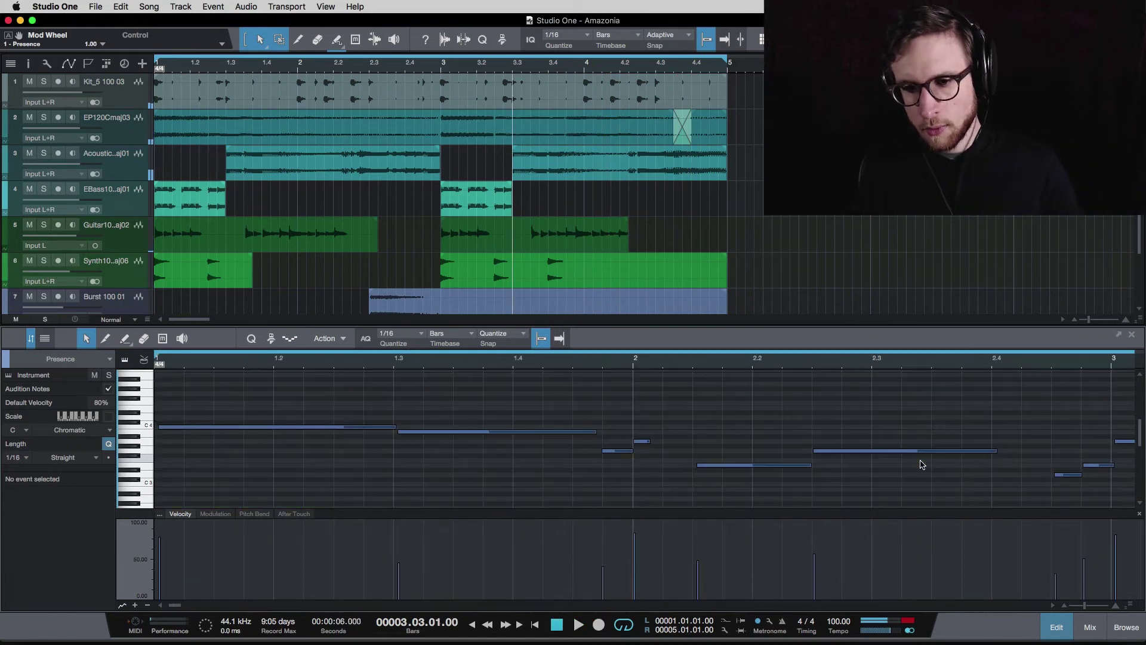
pyautogui.press('space')
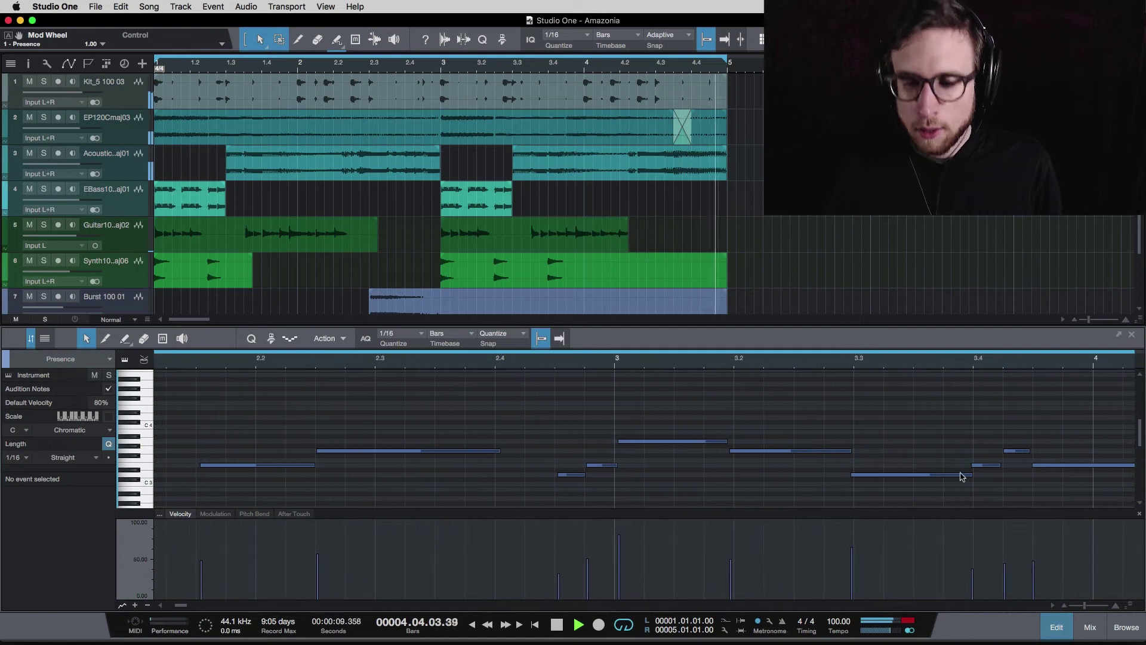
pyautogui.press('space')
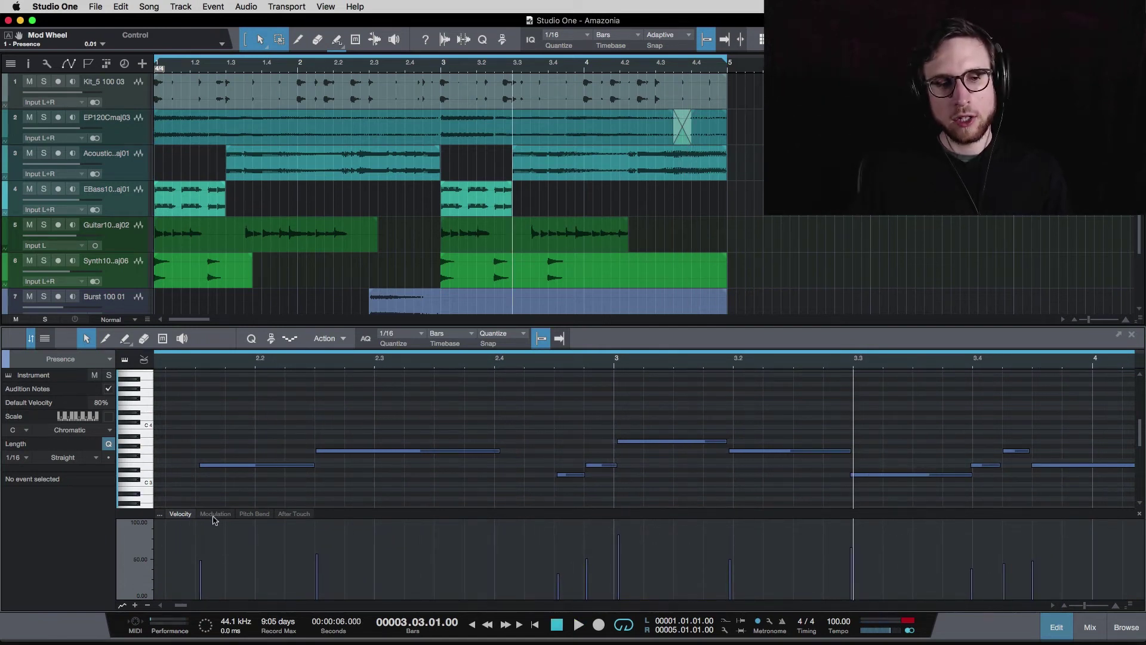
# Step: Show the modulation lane around bar 4 and audition the recorded mod wheel curve from 3.3
pyautogui.click(216, 514)
pyautogui.hscroll(10, 627, 524)
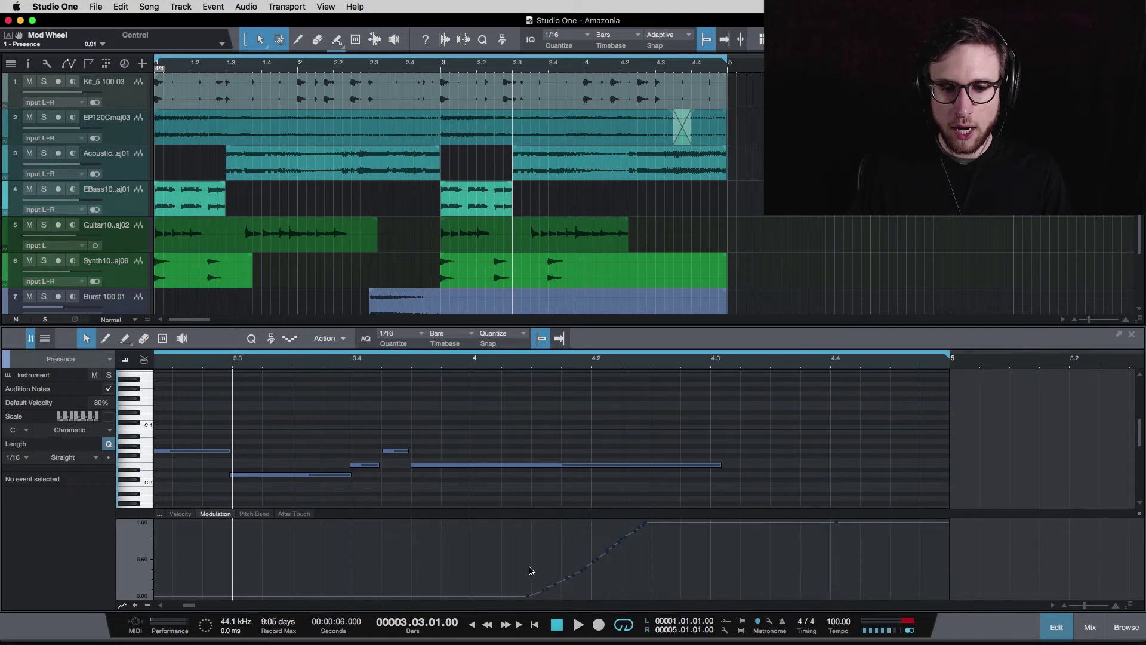
pyautogui.press('space')
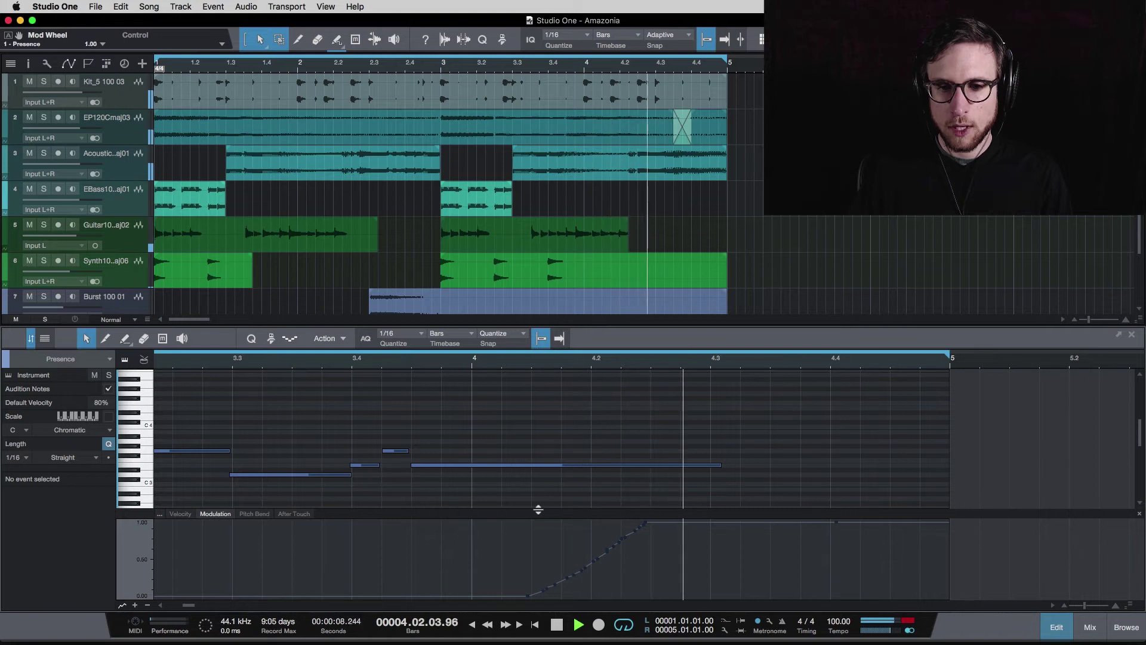
pyautogui.press('space')
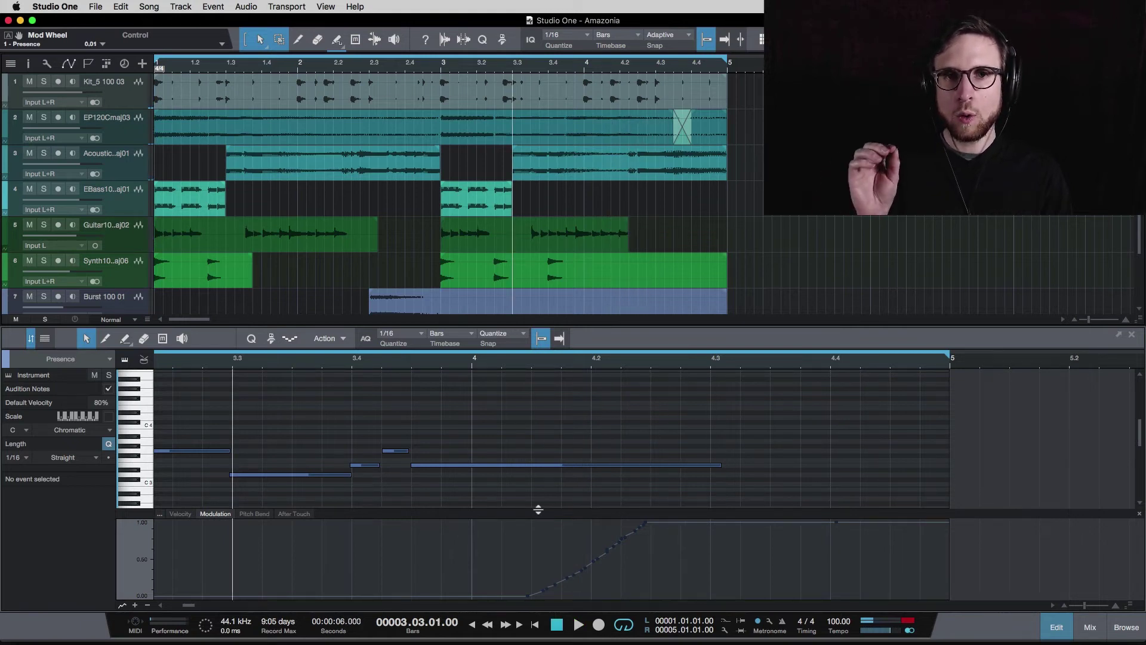
pyautogui.press('space')
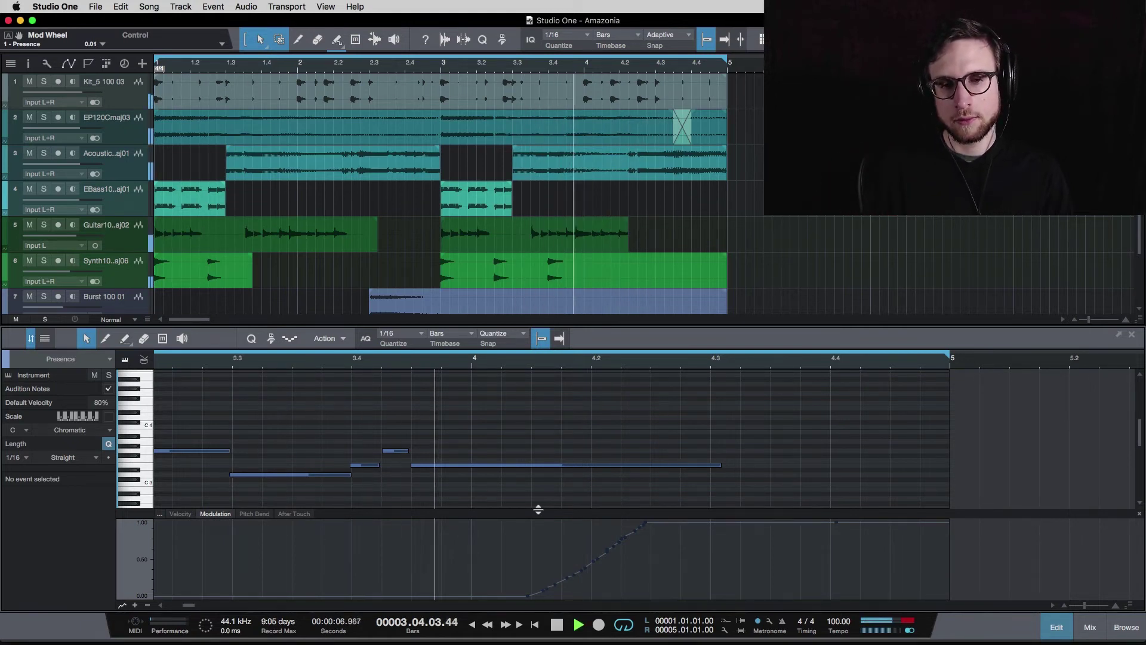
# Step: Stop playback and drop the modulation curve to zero just after the last E3 note's end, holding it there to bar 5
pyautogui.press('space')
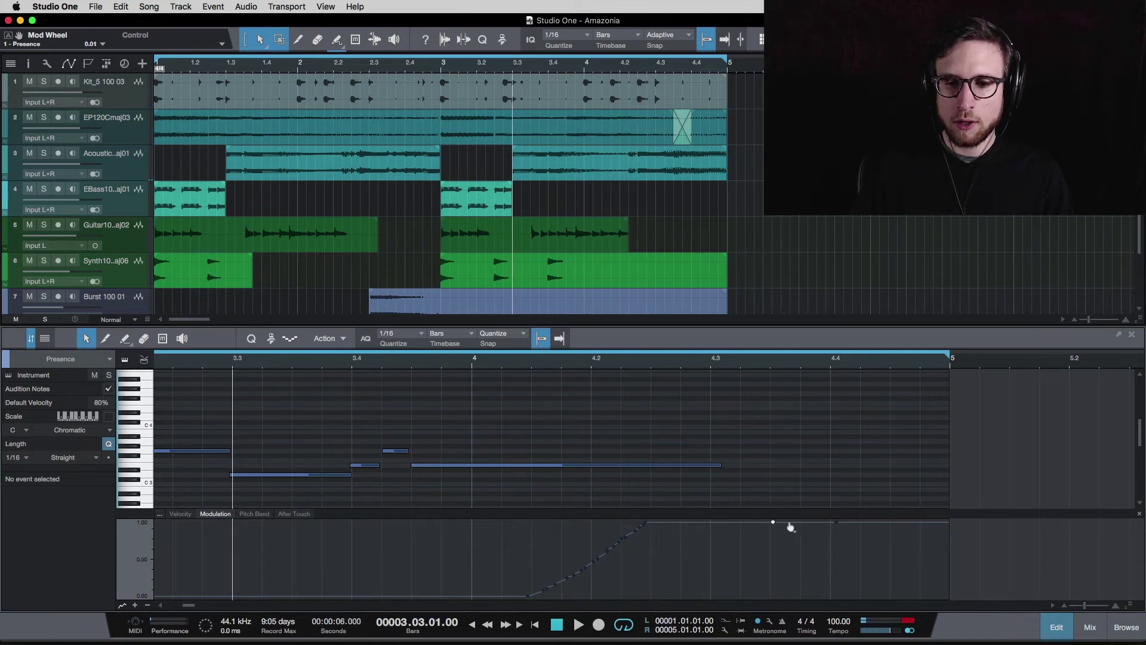
pyautogui.moveTo(789, 527); pyautogui.dragTo(800, 596)
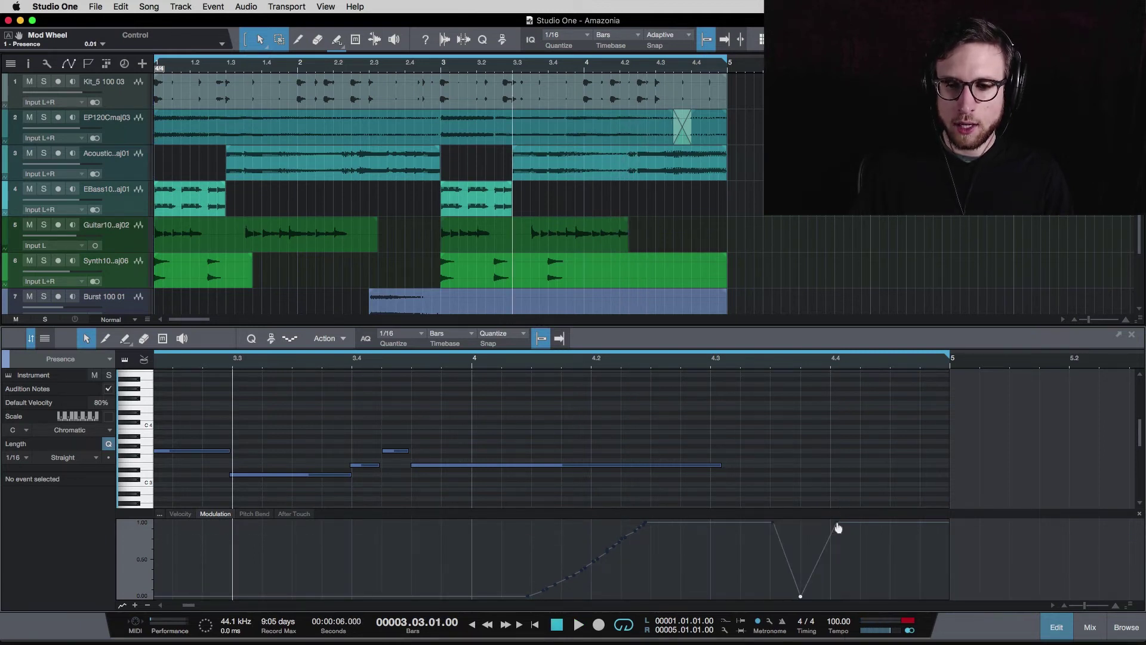
pyautogui.moveTo(838, 528); pyautogui.dragTo(920, 595)
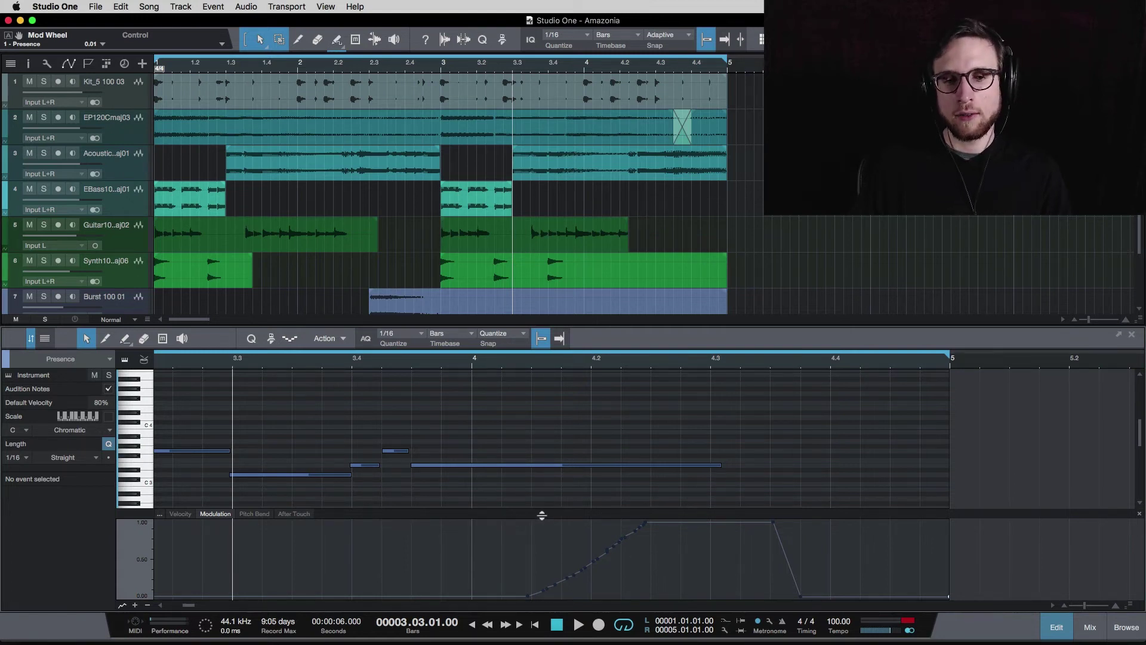
# Step: Overdub mod wheel swells over the opening C4 note and the long G3 note in bar 2, and show the modulation lane
pyautogui.click(179, 514)
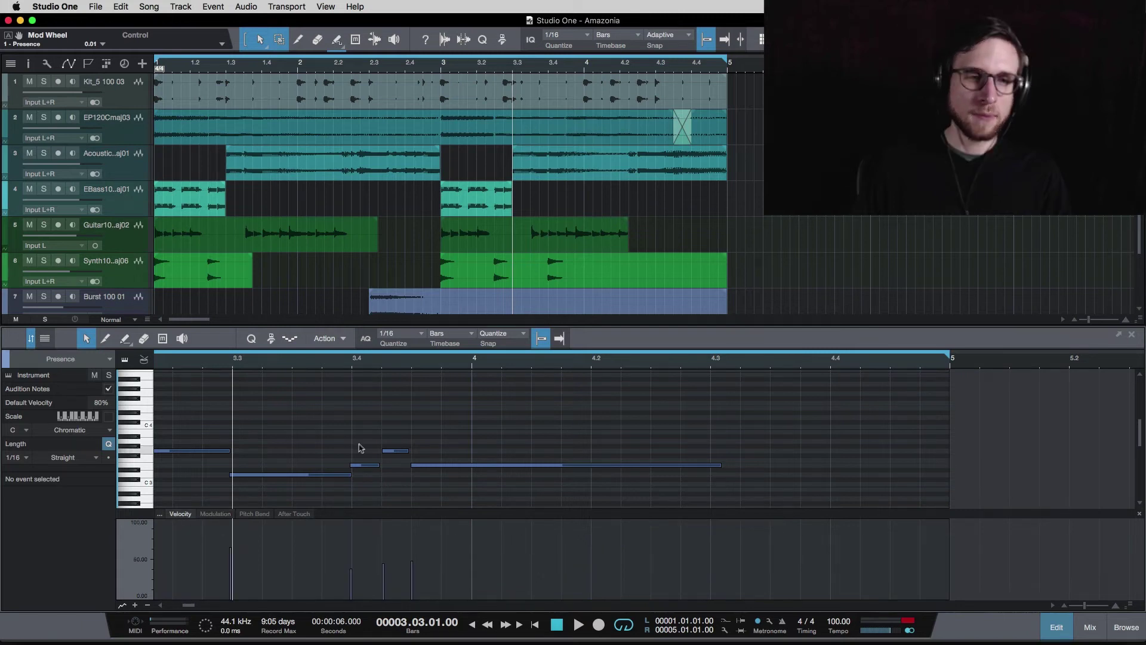
pyautogui.click(156, 68)
pyautogui.press('space')
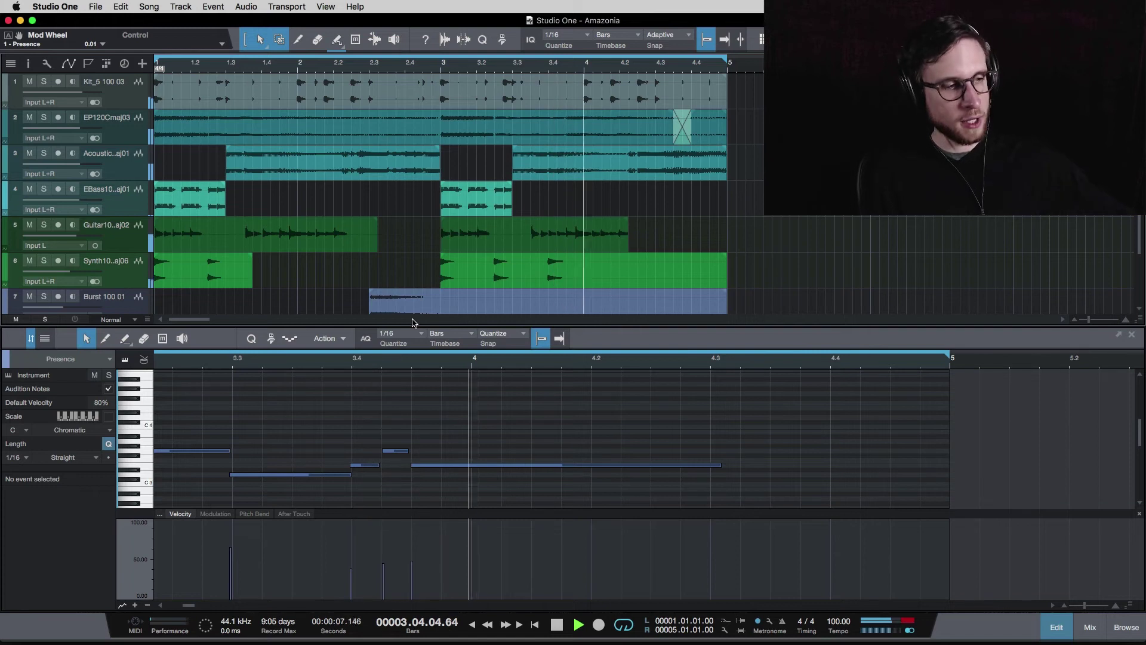
pyautogui.press('KP_Multiply')
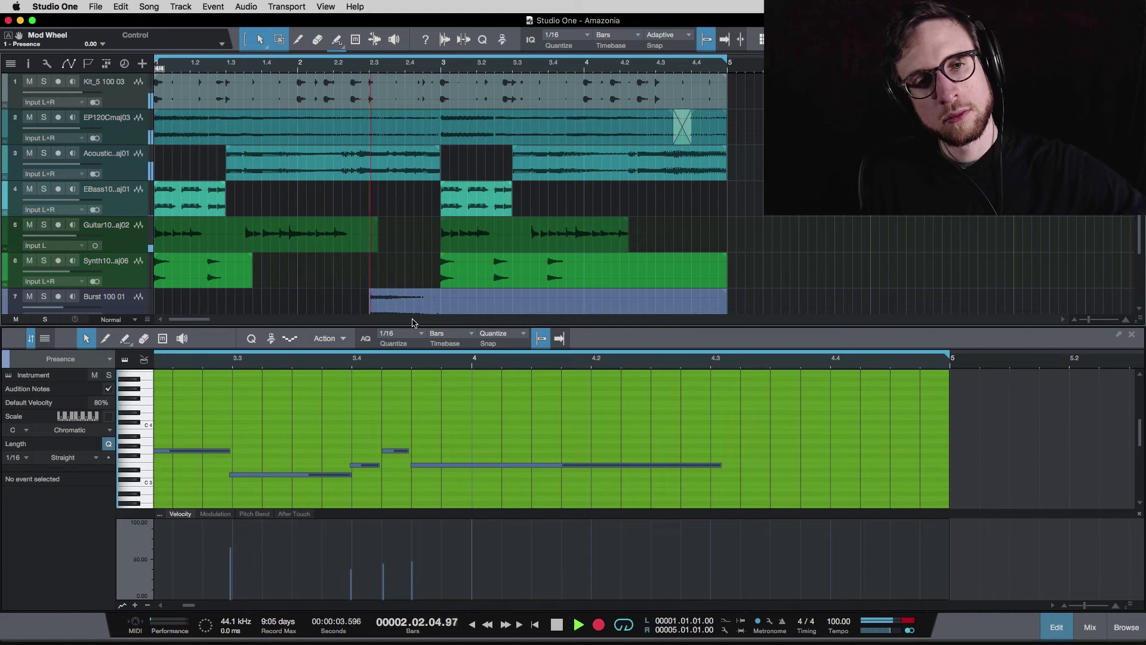
pyautogui.press('KP_Multiply')
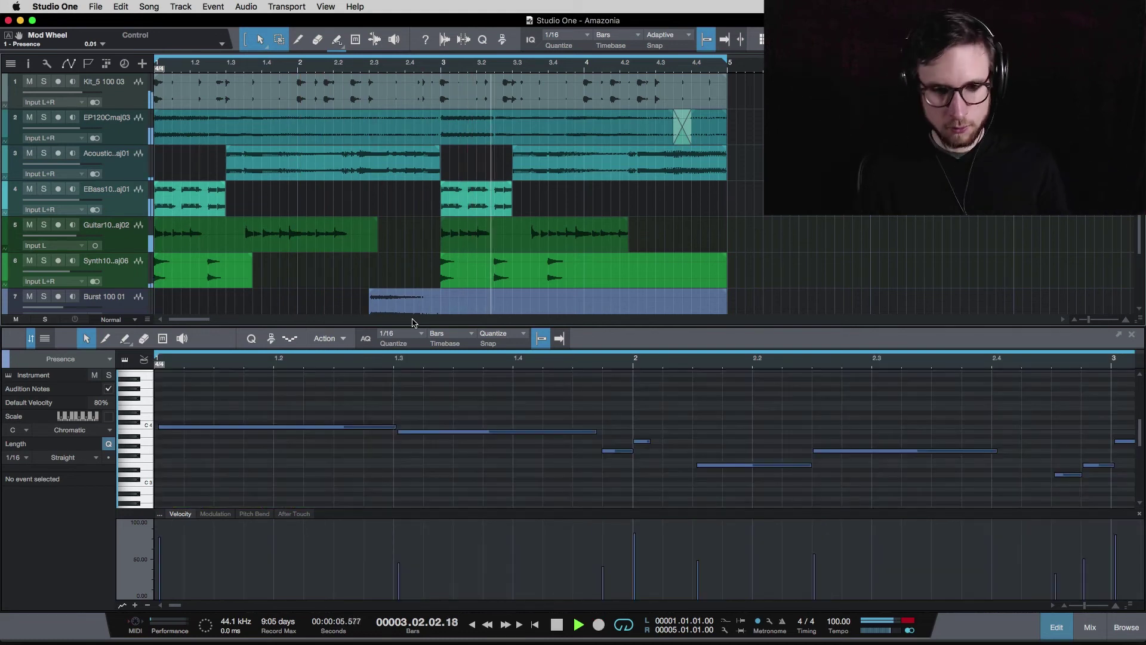
pyautogui.click(215, 513)
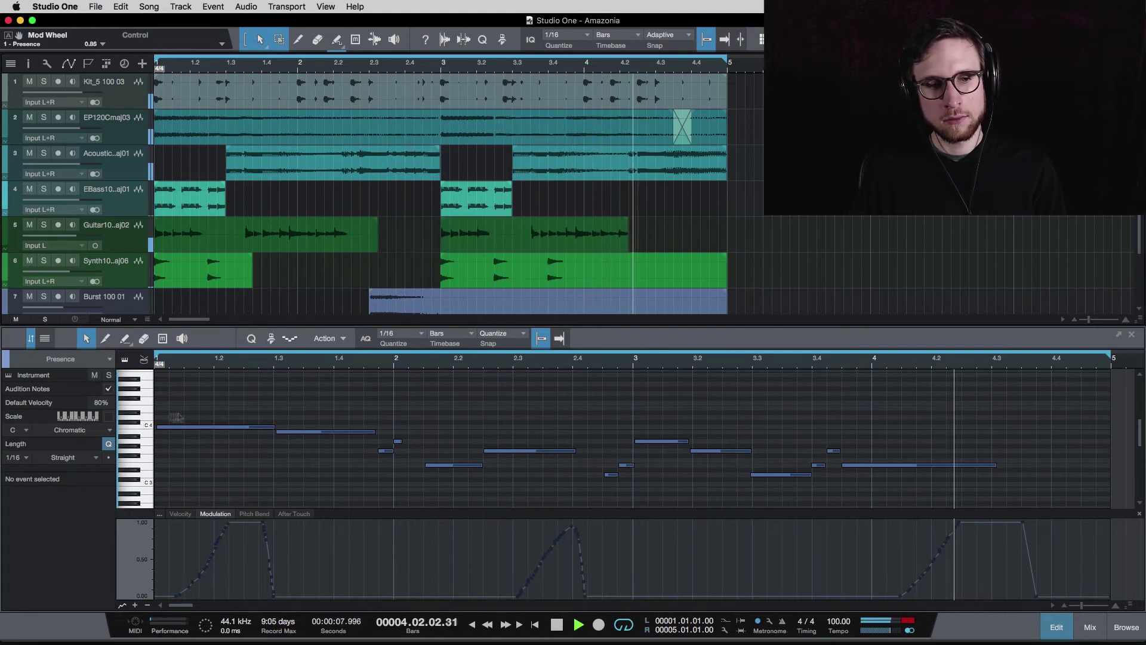
# Step: Lower the velocity of the opening C4 note slightly and listen to the melody with the other tracks from bar 1
pyautogui.click(180, 514)
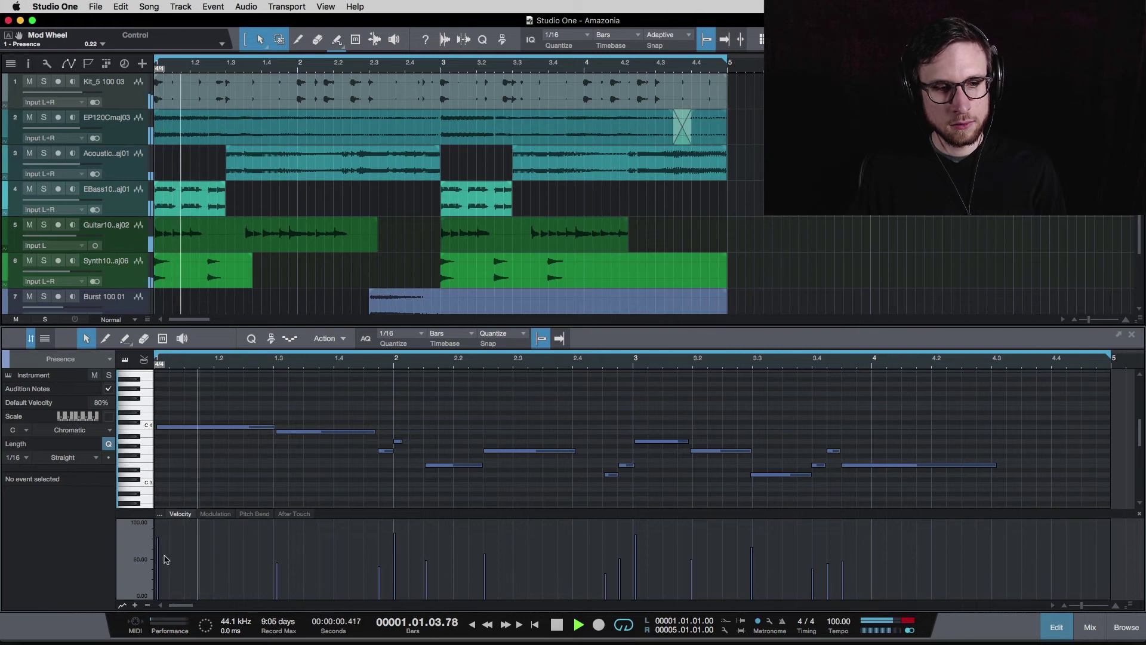
pyautogui.moveTo(158, 544); pyautogui.dragTo(158, 551)
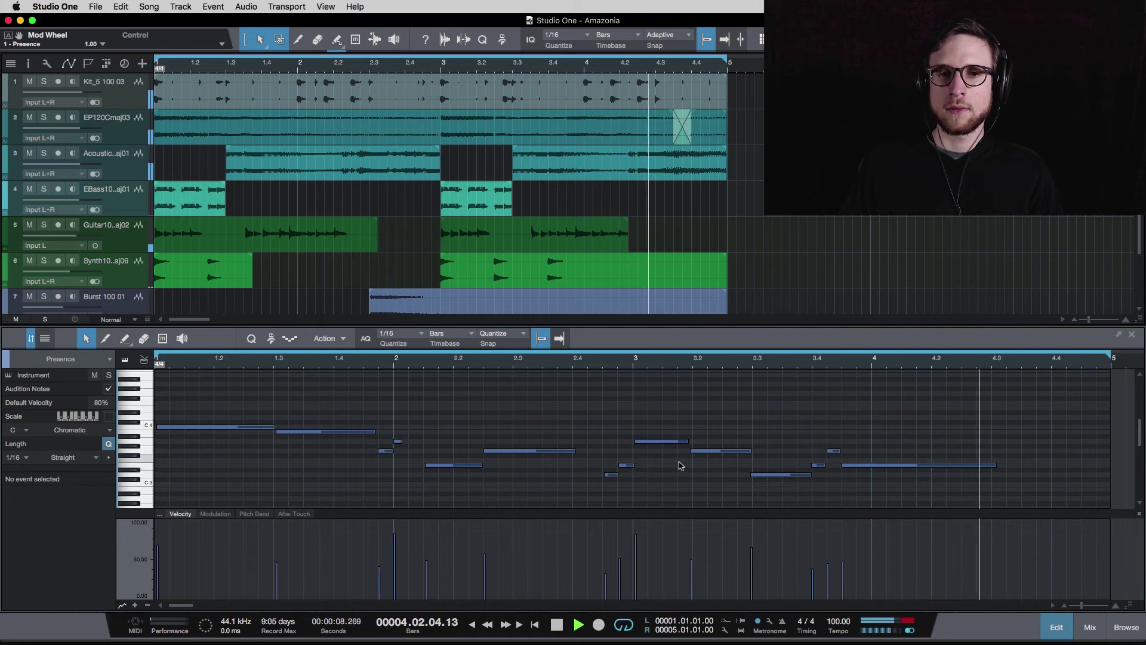
pyautogui.press('space')
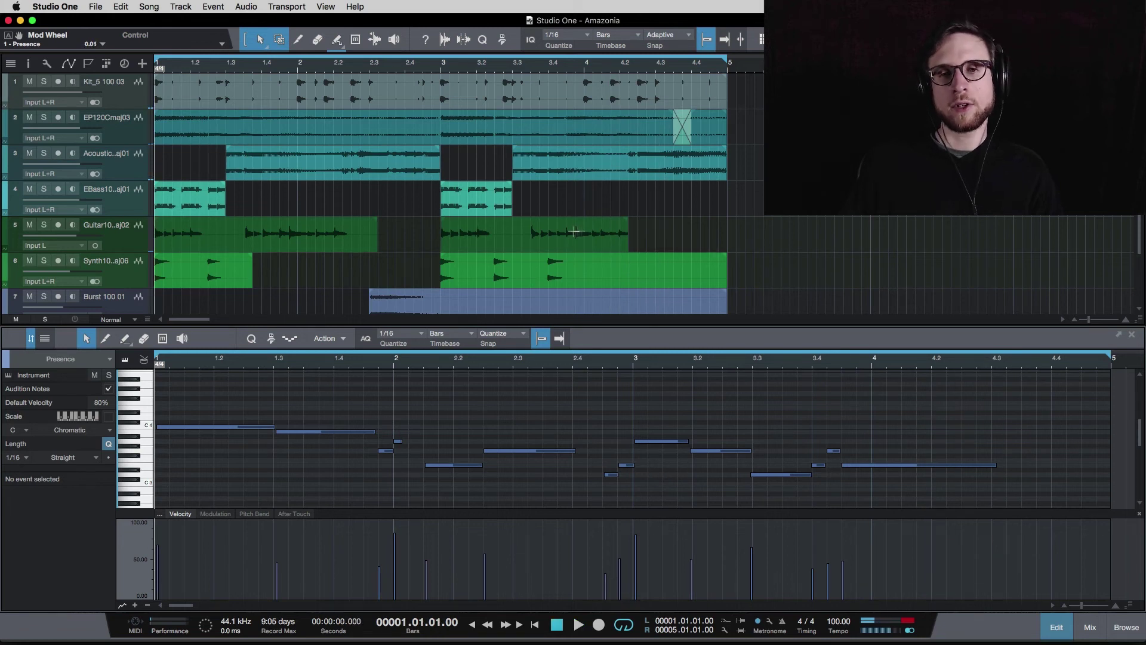
pyautogui.scroll(-2, 591, 209)
pyautogui.press('space')
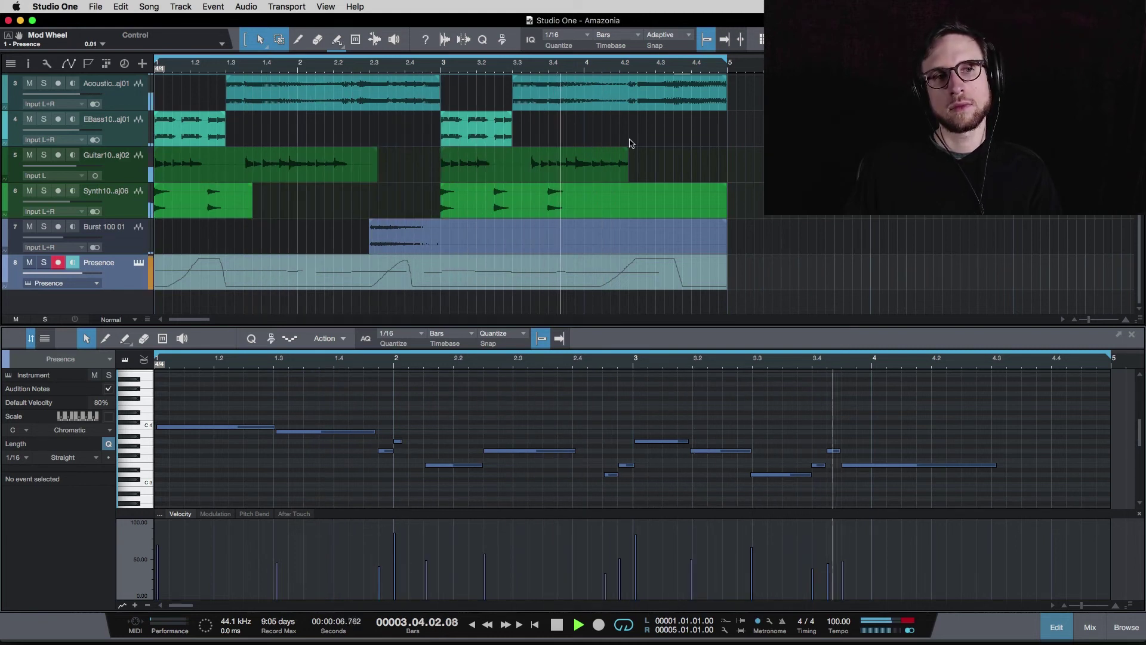
pyautogui.press('space')
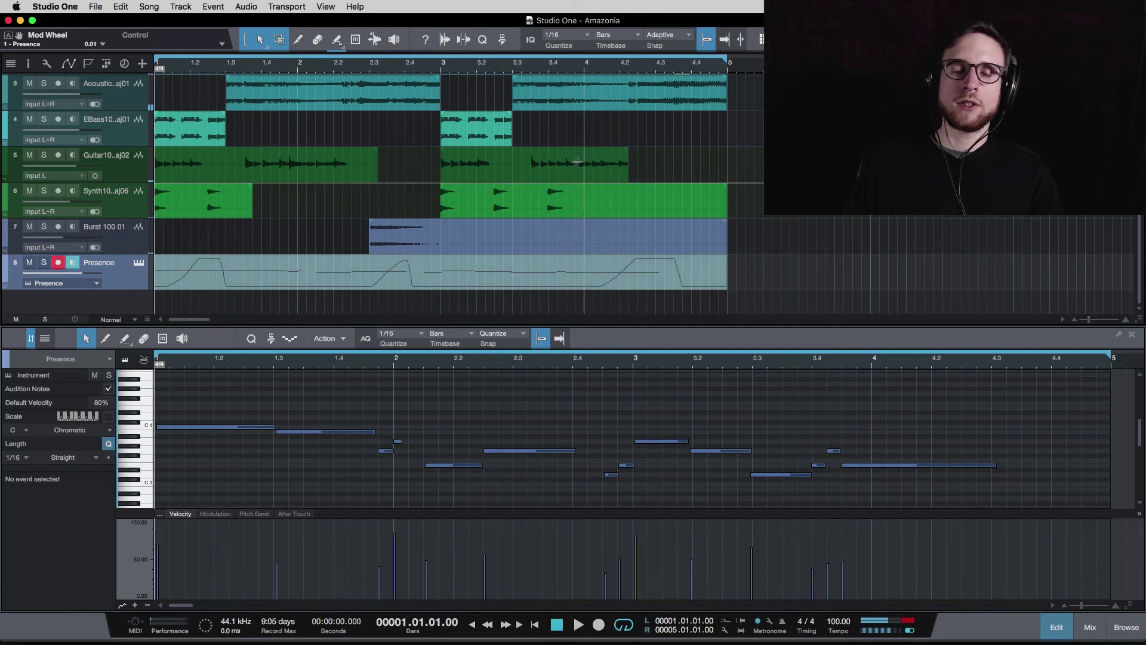
# Step: Enlarge the arrangement area until all eight tracks show and mute the Presence track
pyautogui.scroll(3, 577, 161)
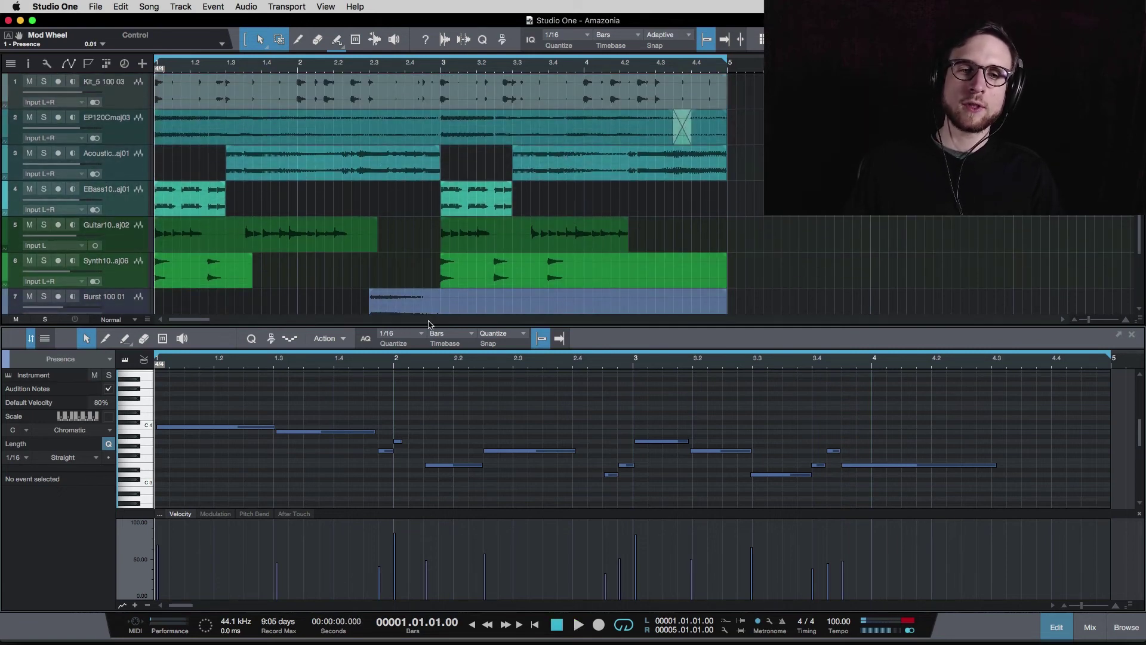
pyautogui.moveTo(425, 325); pyautogui.dragTo(418, 421)
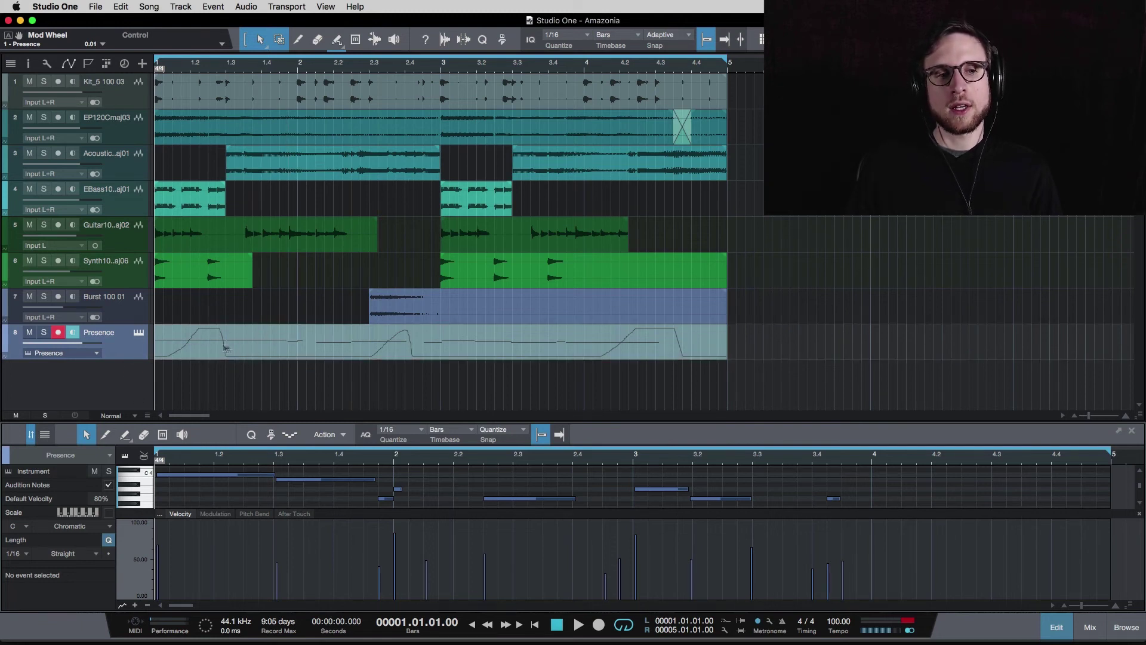
pyautogui.click(29, 333)
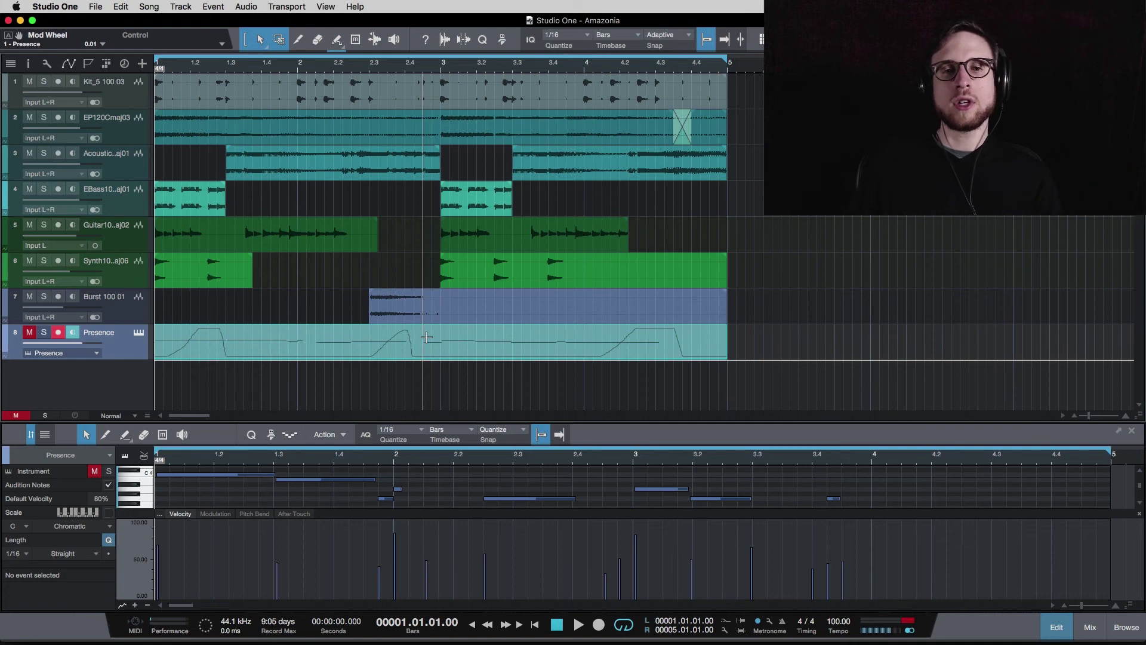
# Step: Duplicate all events of bars 1 to 4 to start at bar 5 and delete the copied Presence event
pyautogui.moveTo(779, 357); pyautogui.dragTo(154, 72)
pyautogui.press('super+d')
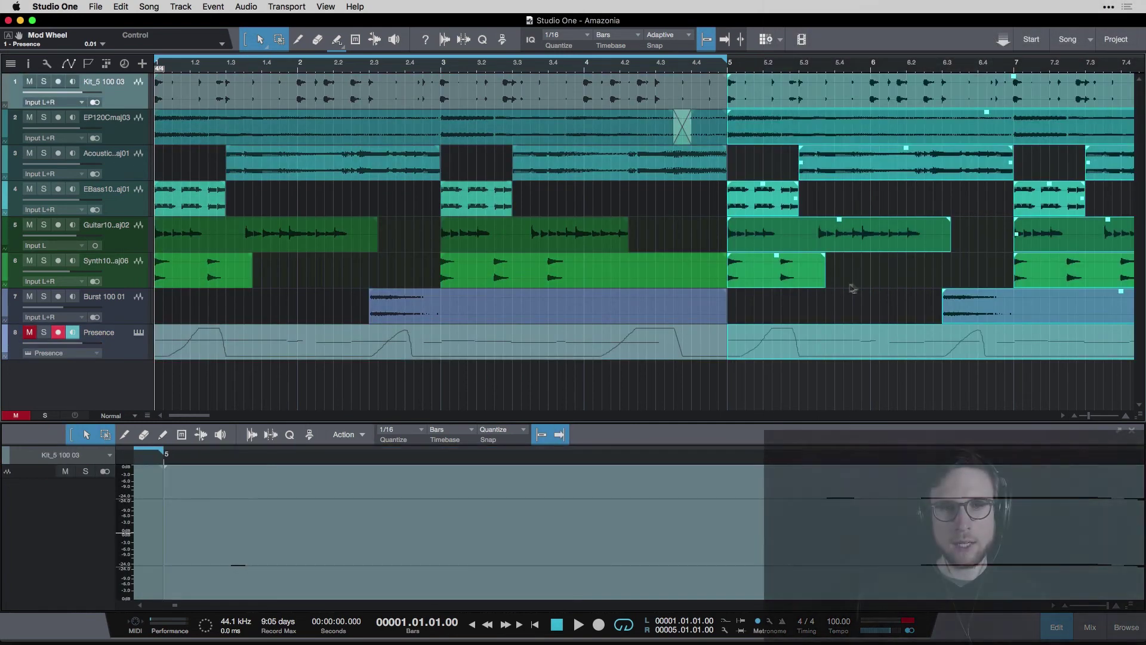
pyautogui.click(819, 369)
pyautogui.click(816, 353)
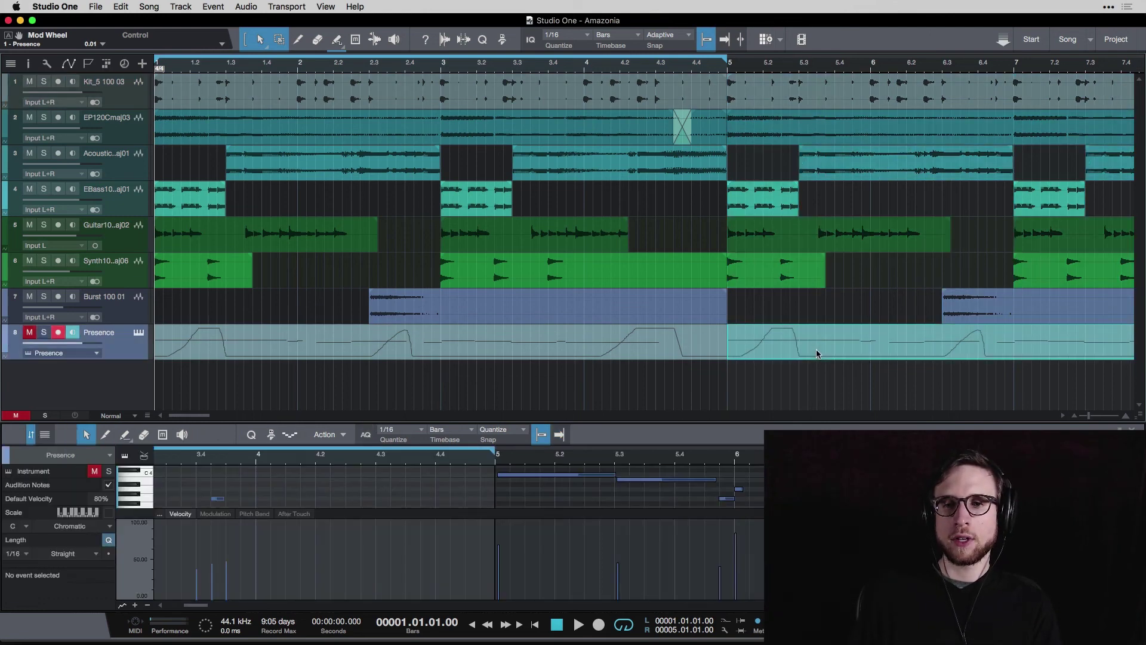
pyautogui.press('Delete')
# Step: Set the loop range to the duplicated Kit_5 100 03 drum event, from bar 5 to bar 9
pyautogui.hscroll(3, 774, 108)
pyautogui.hscroll(2, 773, 111)
pyautogui.click(760, 102)
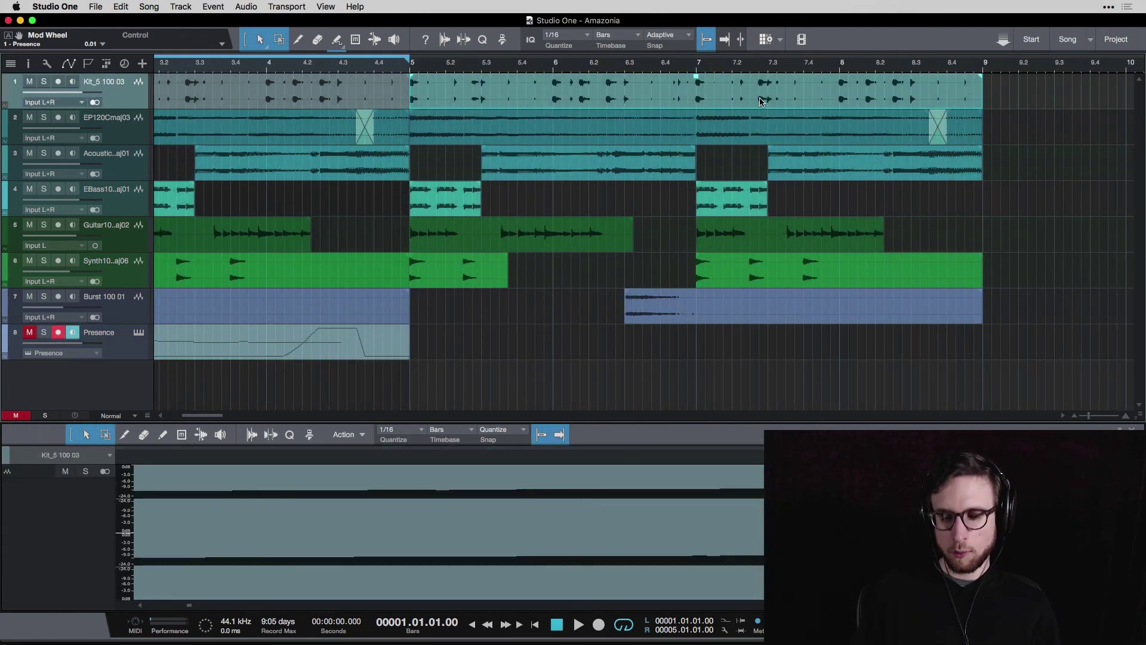
pyautogui.press('p')
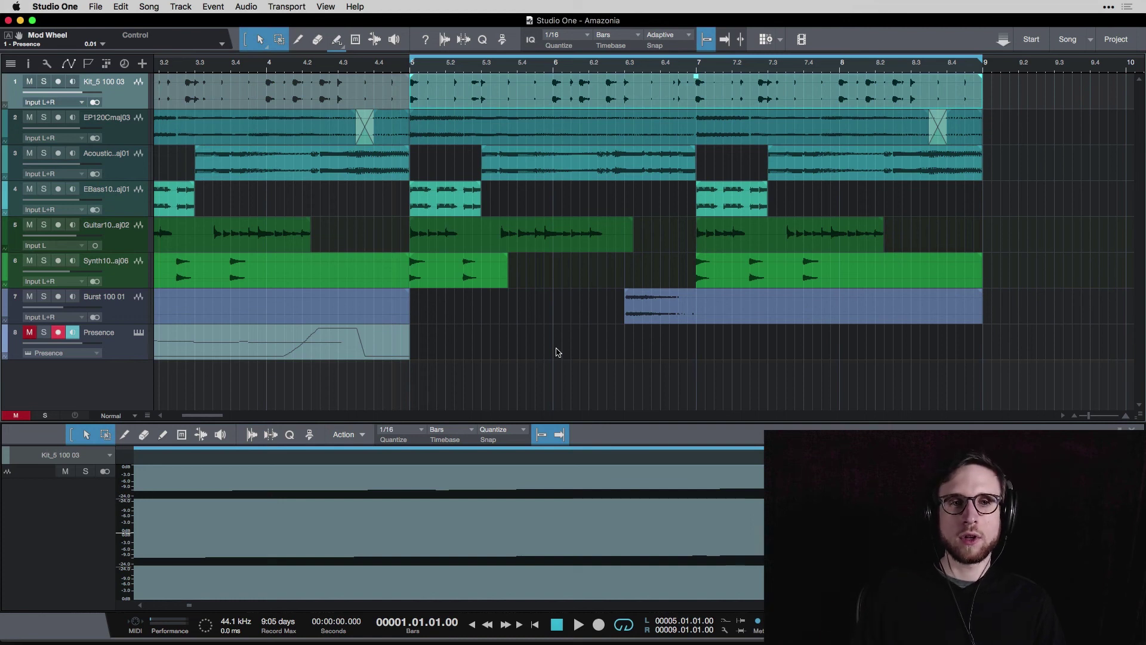
pyautogui.hscroll(-5, 556, 352)
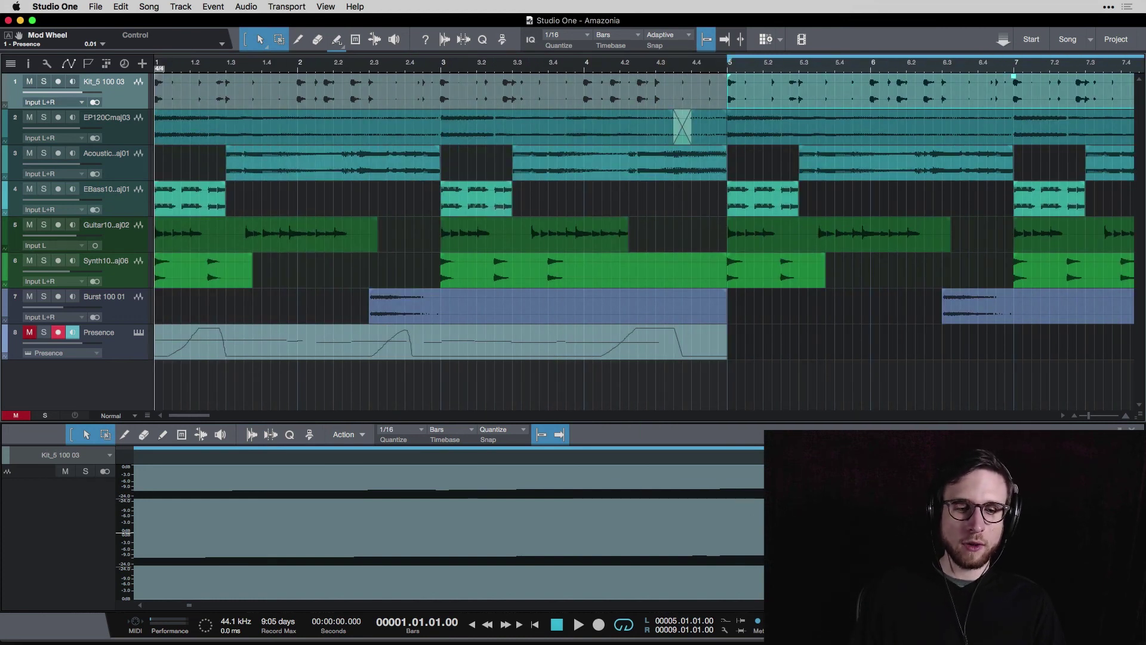